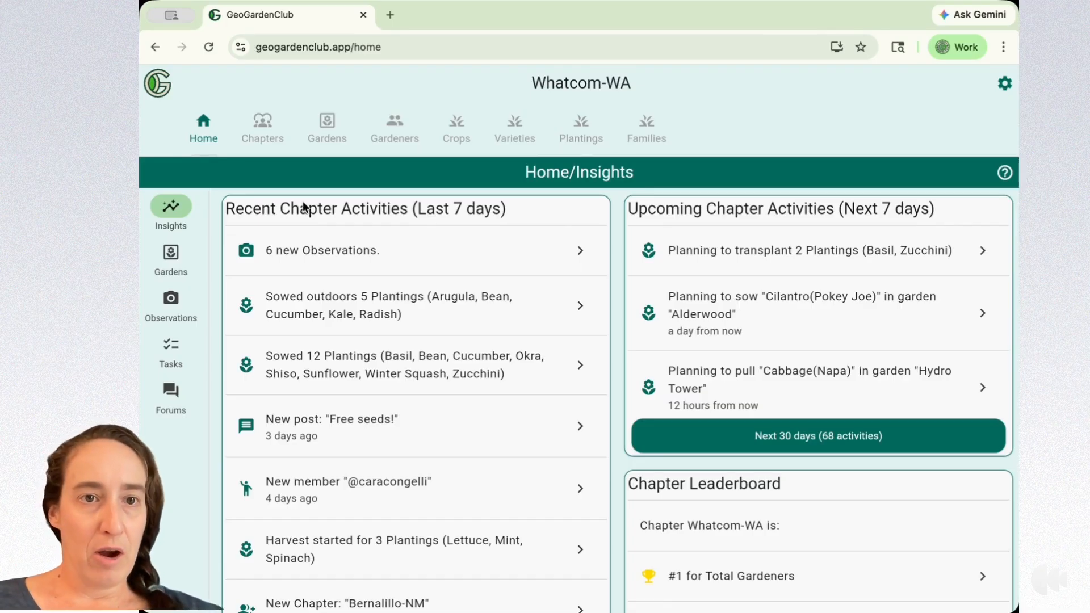
Start creating a new garden from the home gardens list and name it My Garden
click(171, 257)
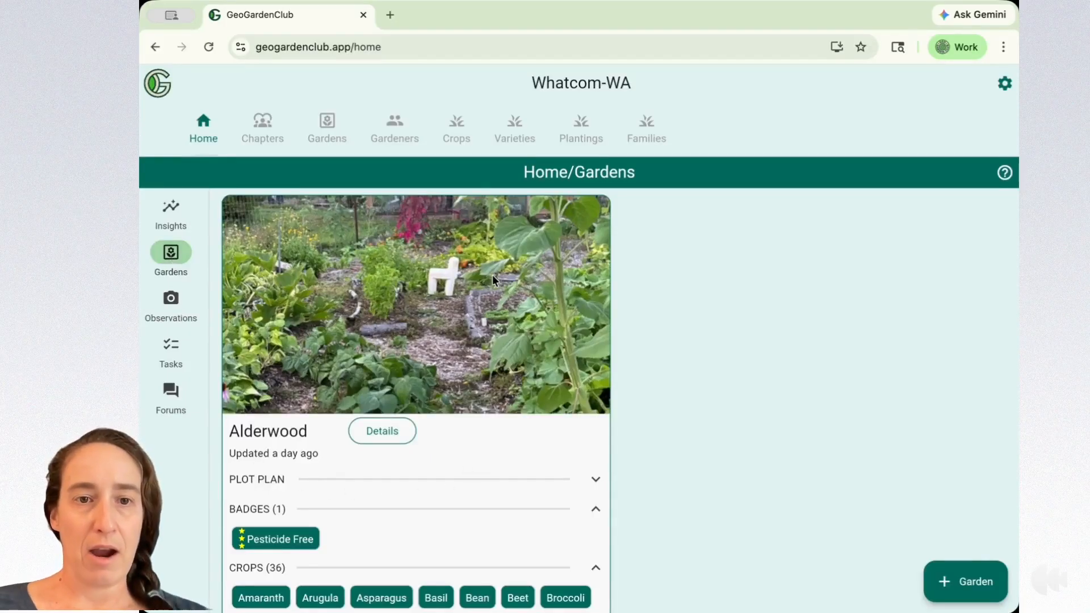
click(967, 581)
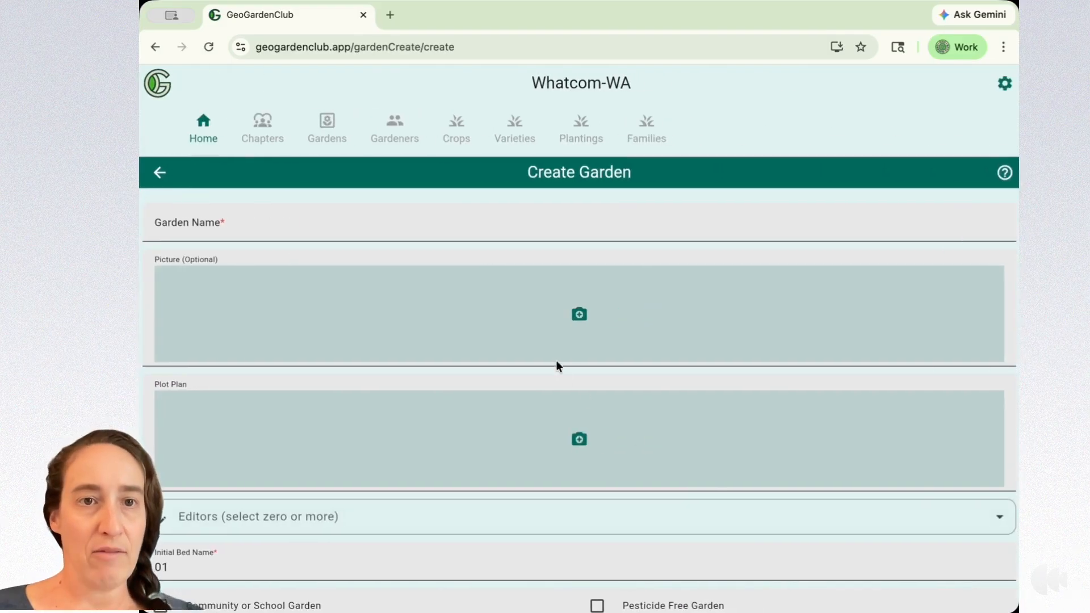
click(404, 222)
text(My Garden)
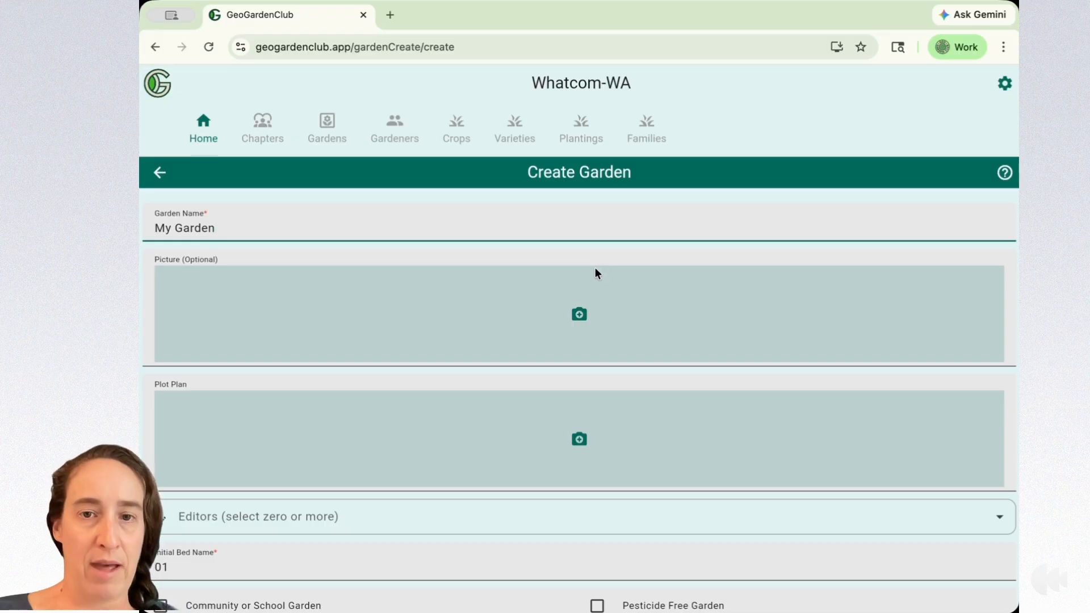
Name the garden's initial bed north, mark it as a Pesticide Free Garden and submit the new garden
scroll(482, 430, down, 1)
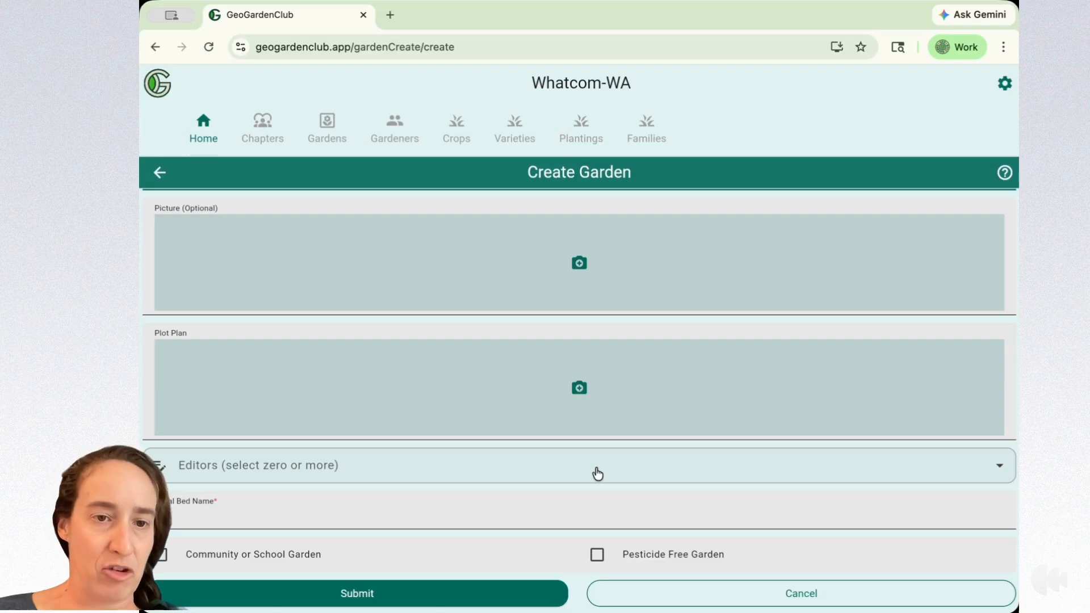
click(366, 465)
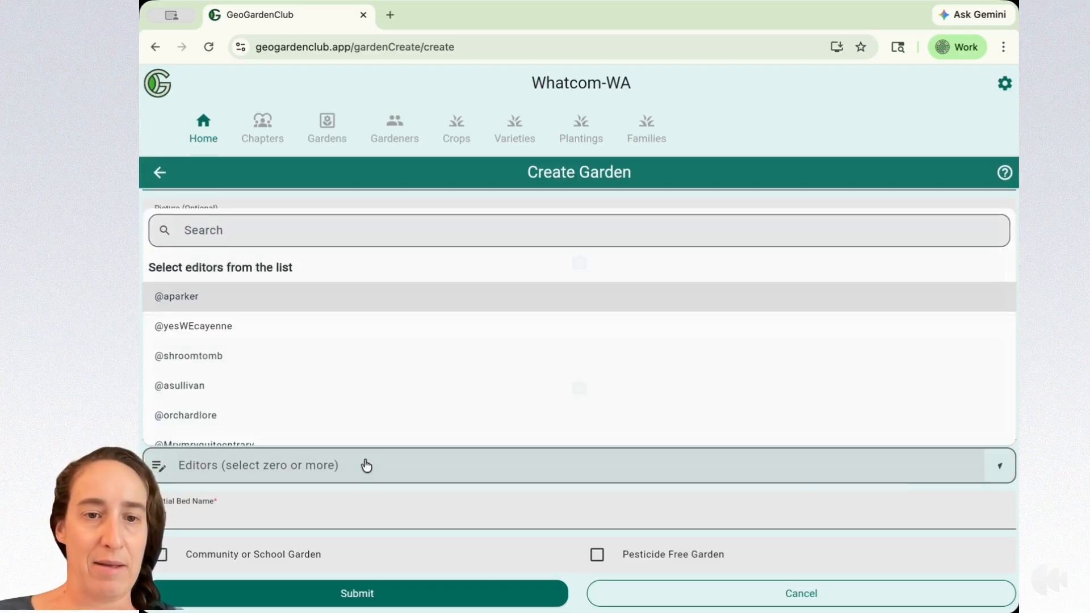
click(367, 466)
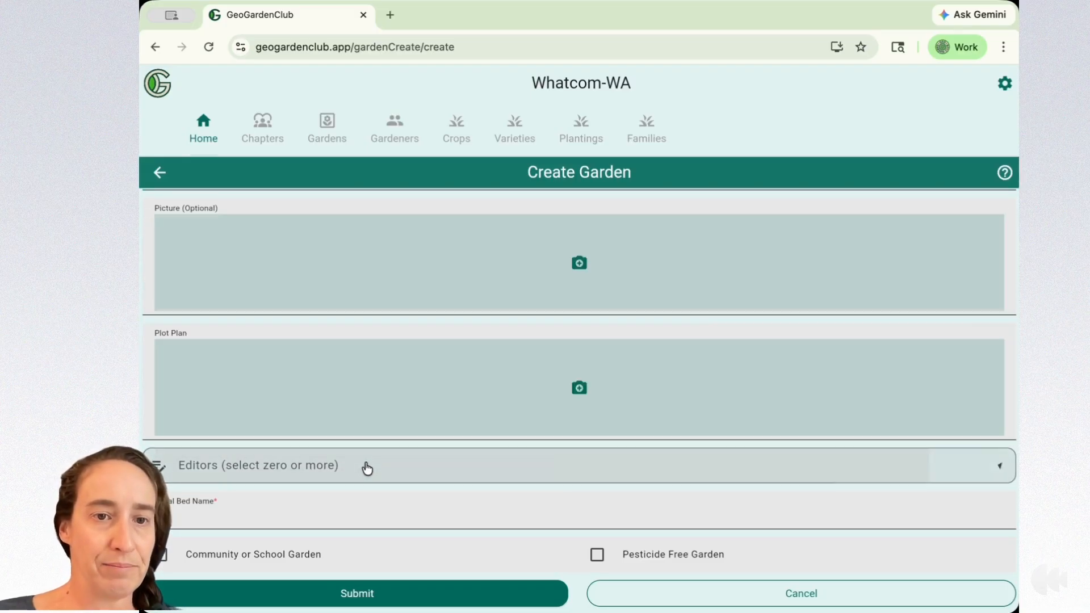
key(Tab)
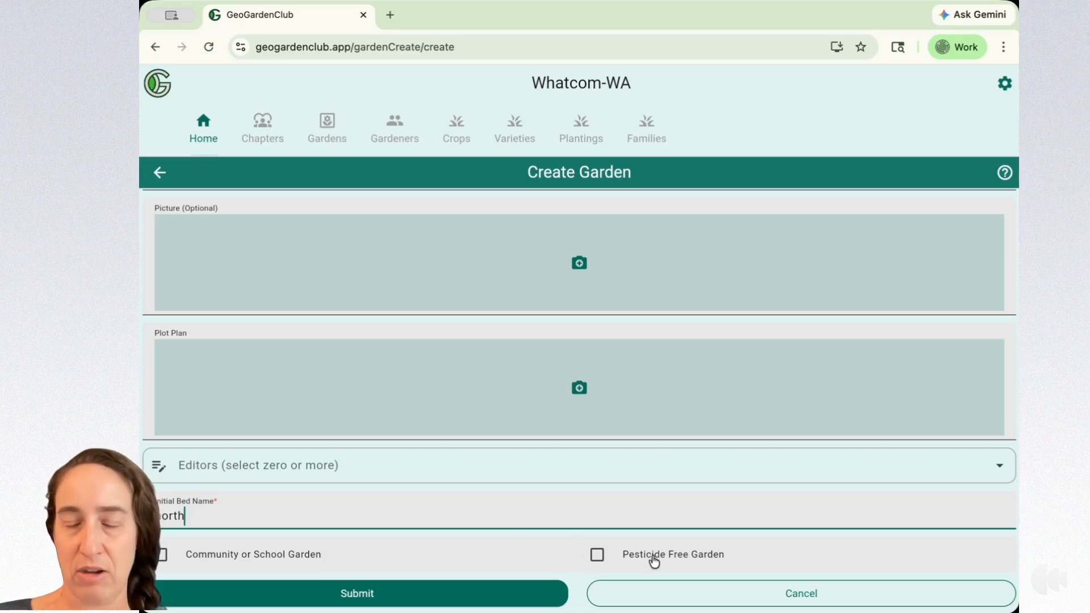
click(597, 554)
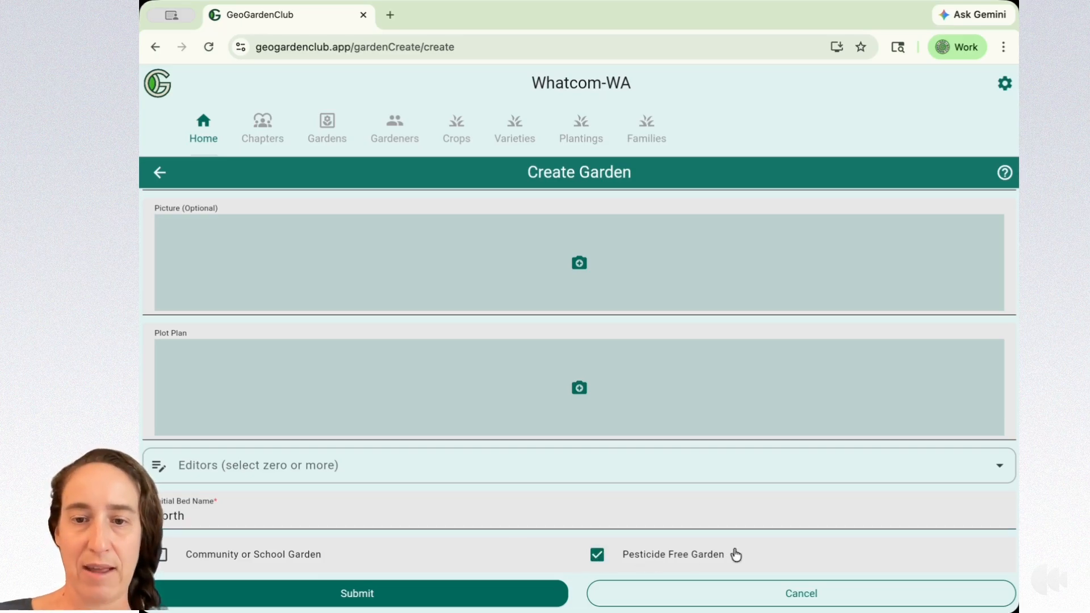
click(401, 590)
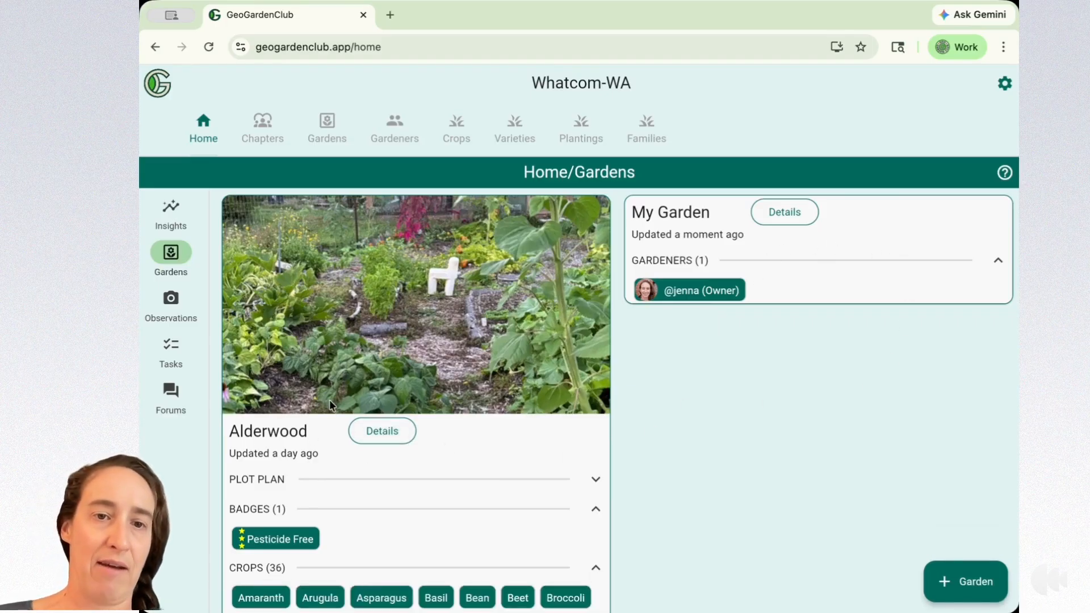
Examine the plot plan of the Alderwood garden and collapse it again
click(595, 482)
scroll(594, 483, down, 3)
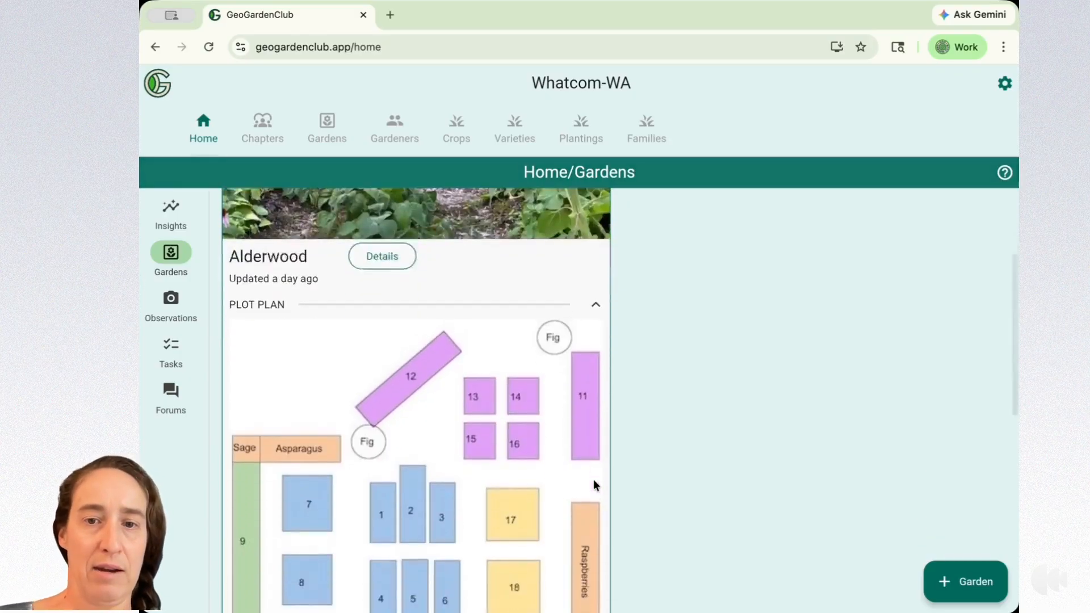
scroll(594, 482, up, 2)
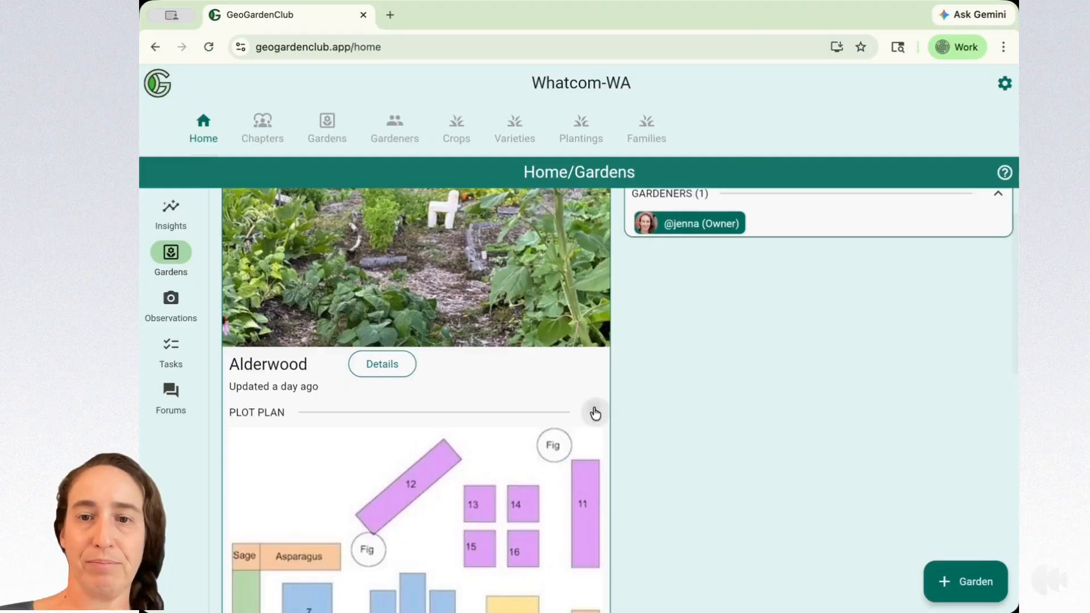
click(599, 414)
scroll(785, 358, up, 1)
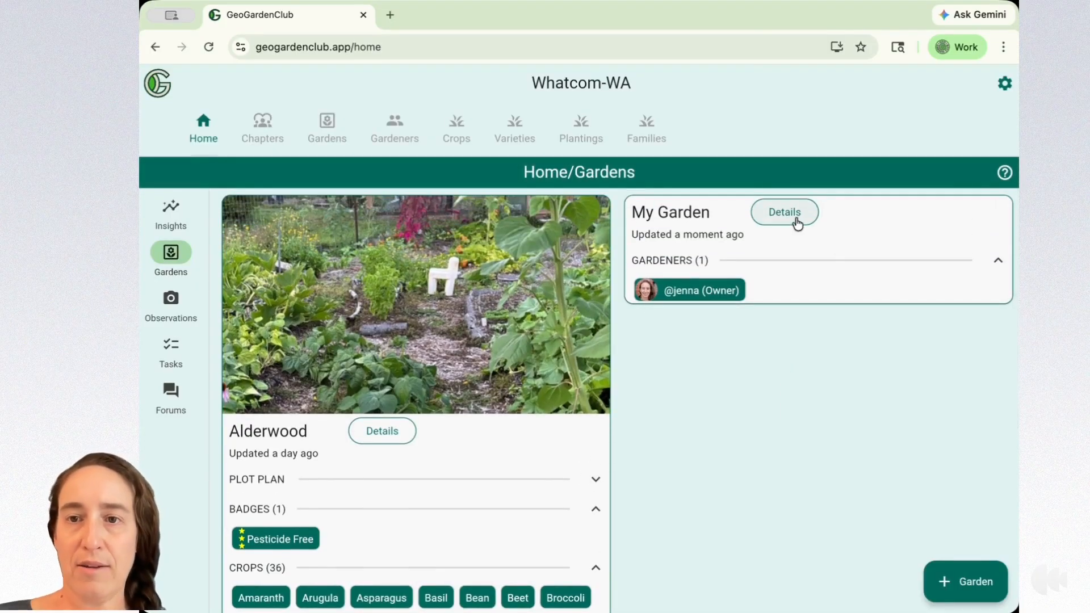
Add a bed named south to My Garden
click(787, 213)
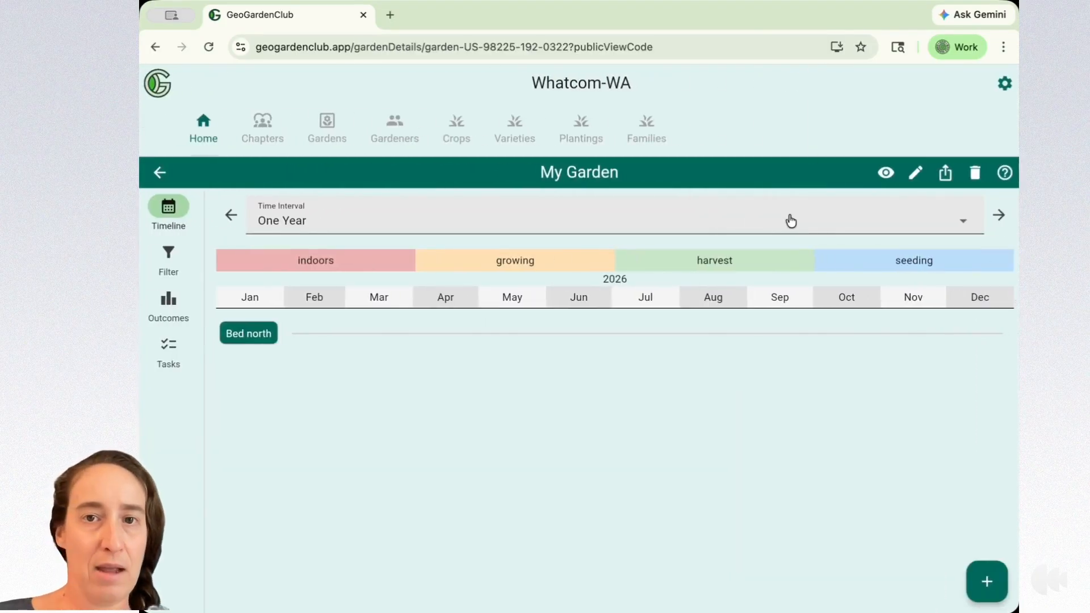
click(990, 587)
click(969, 516)
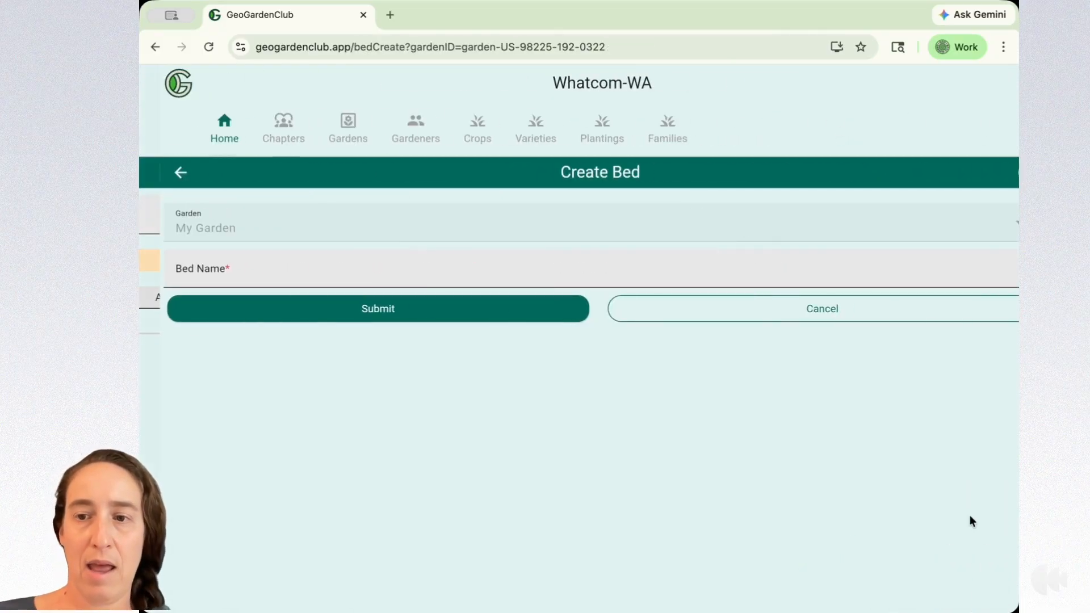
click(383, 272)
text(south)
click(417, 311)
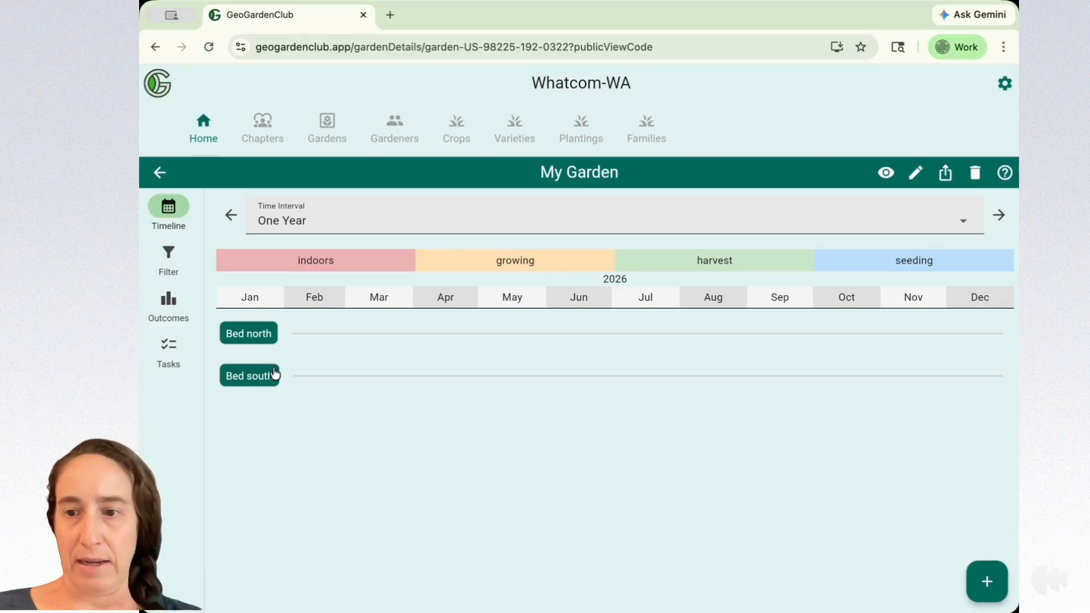
Start a new planting in My Garden and assign it to the north bed
click(988, 582)
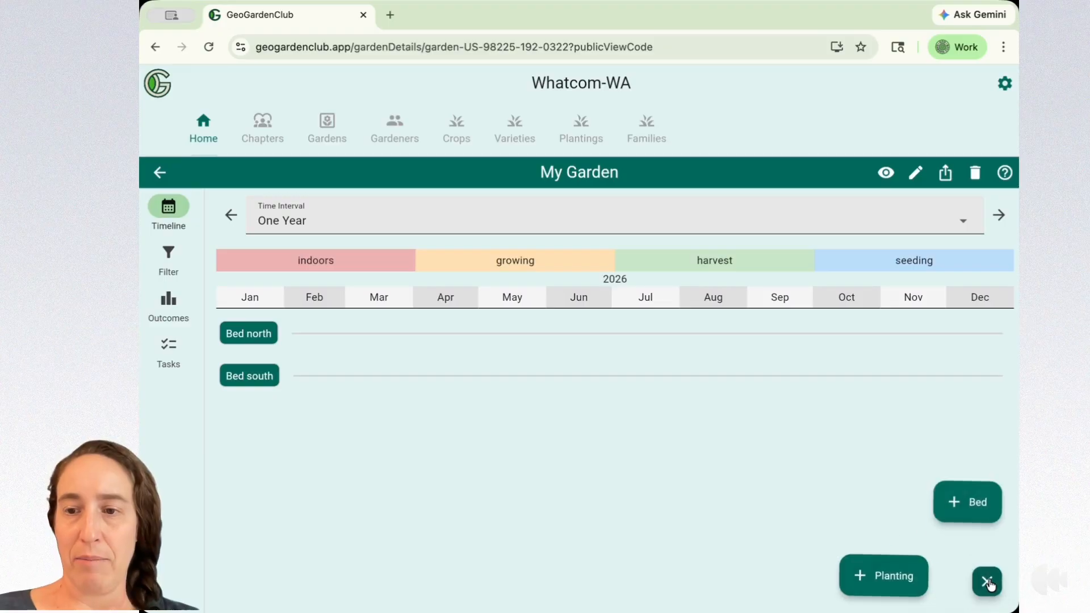
click(872, 574)
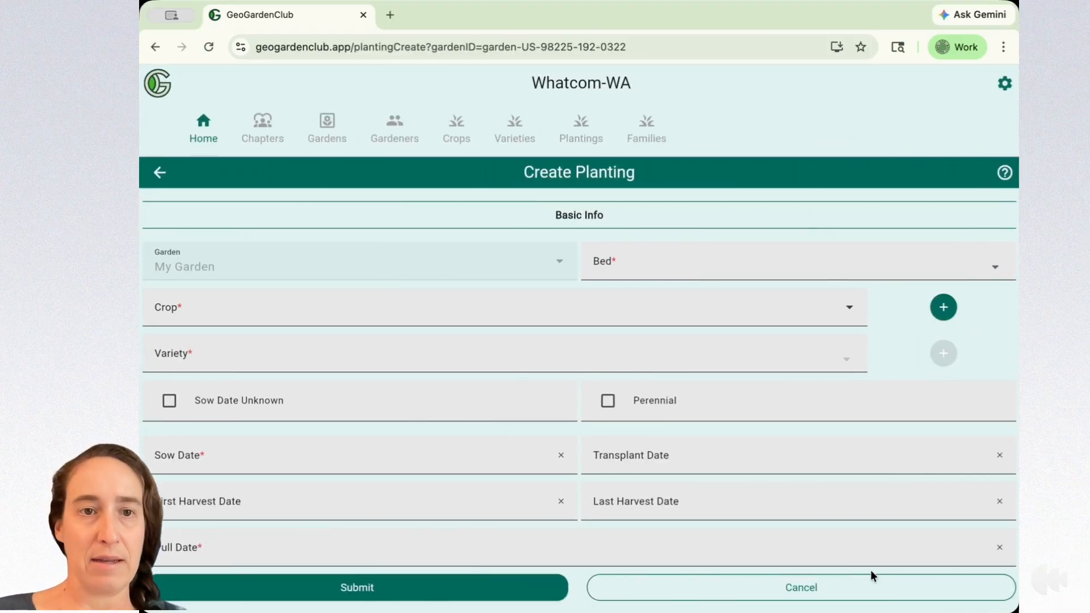
click(998, 269)
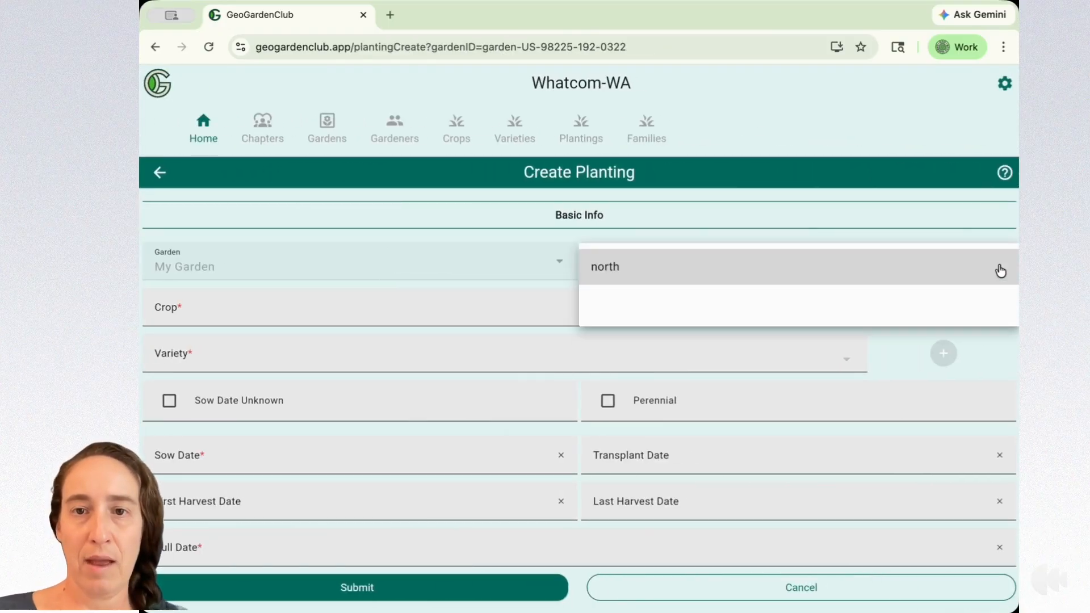
click(944, 269)
click(523, 318)
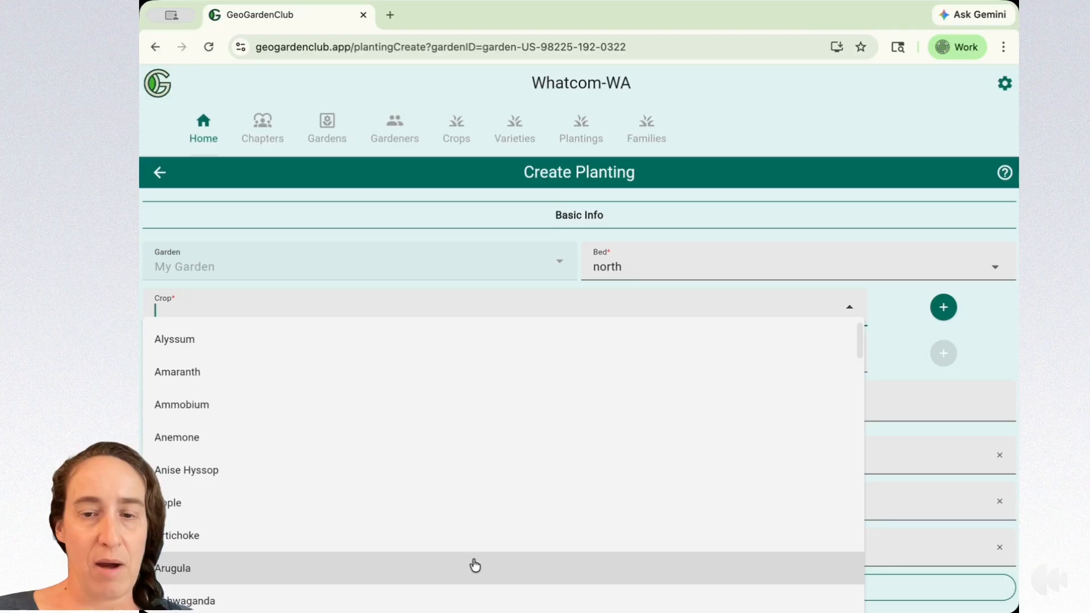
click(943, 307)
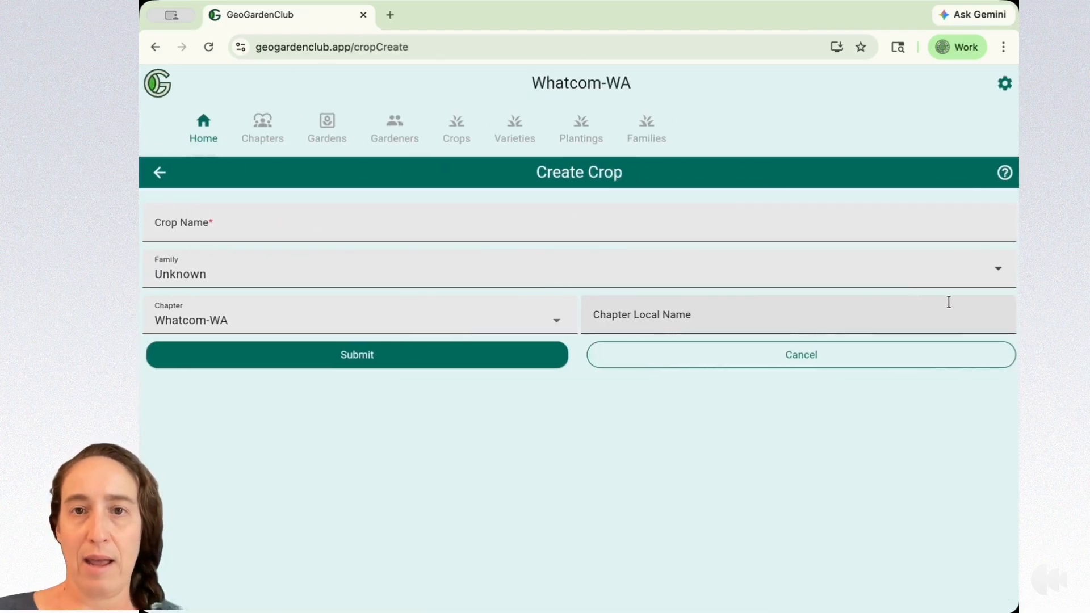
click(160, 172)
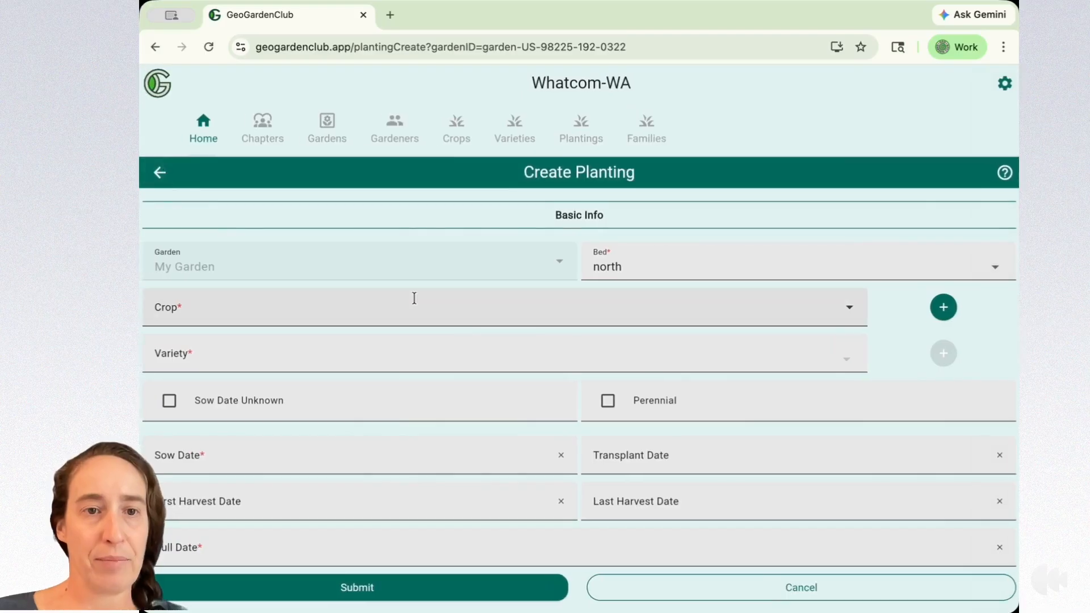
Choose Arugula as the crop of the new planting
click(855, 308)
click(560, 568)
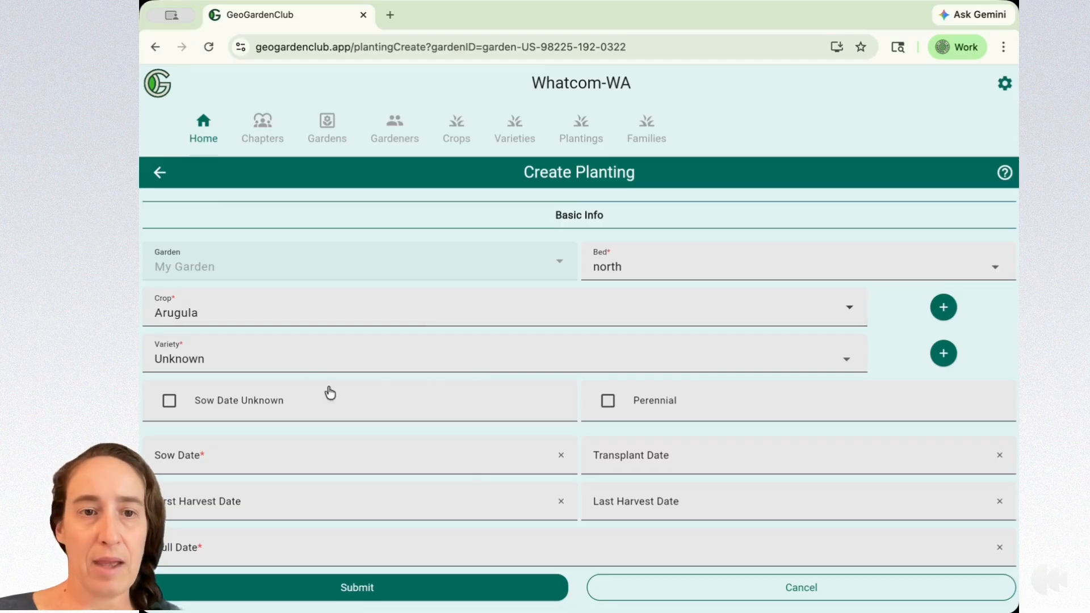
click(848, 360)
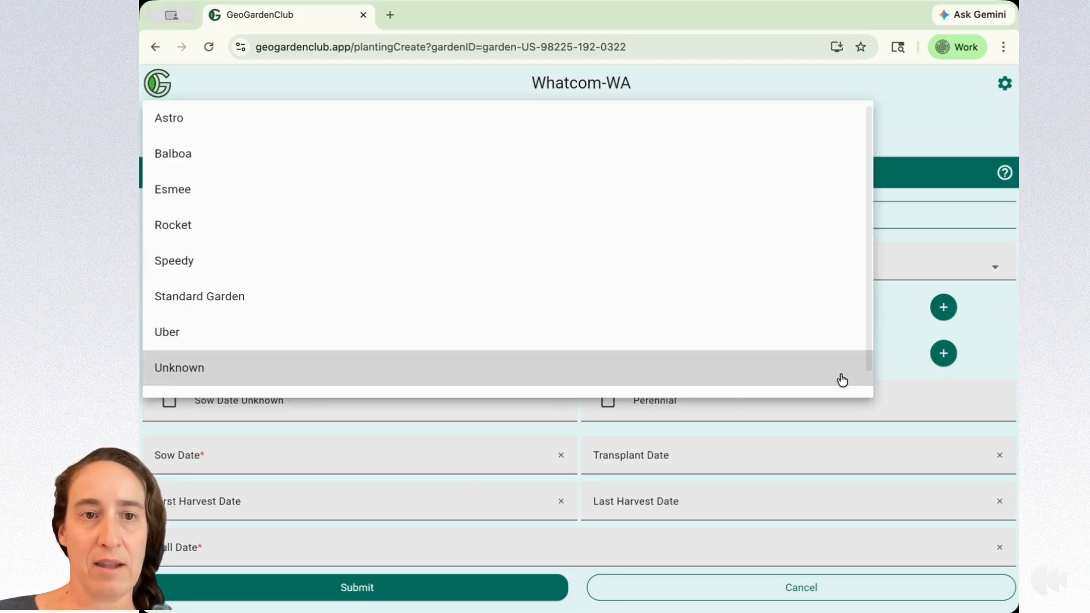
click(923, 366)
click(943, 355)
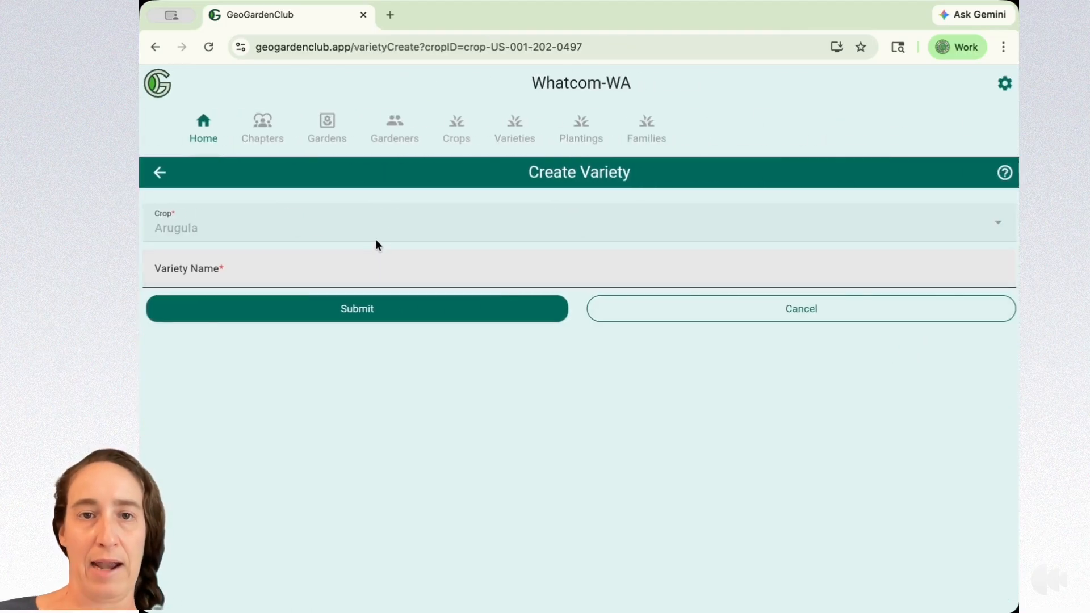
click(160, 173)
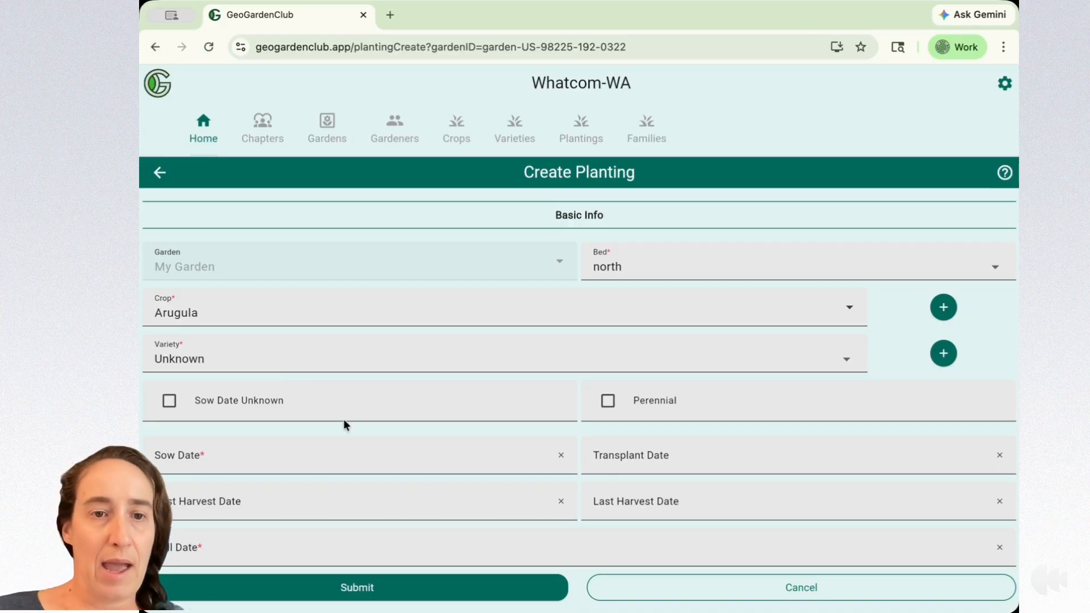
Set the planting's sow date to 04/30/26
click(497, 458)
click(671, 392)
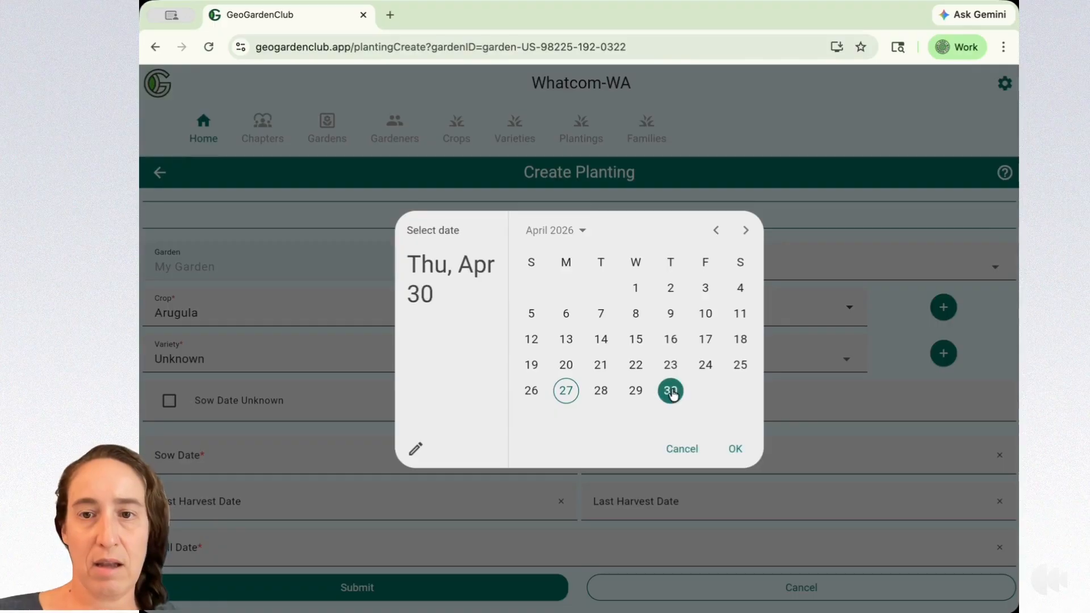
click(737, 447)
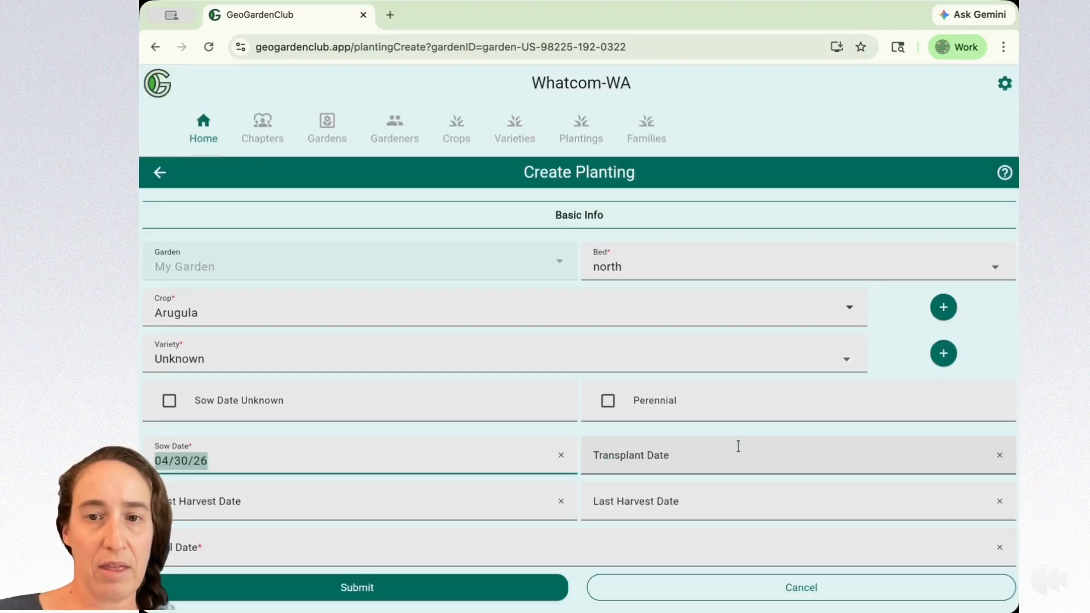
click(398, 454)
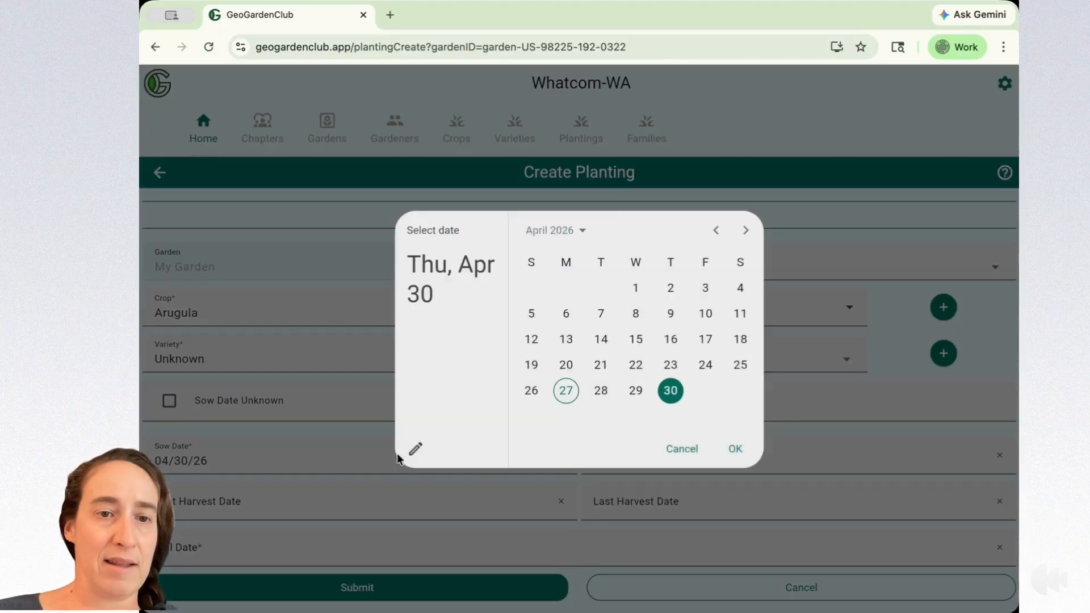
click(638, 288)
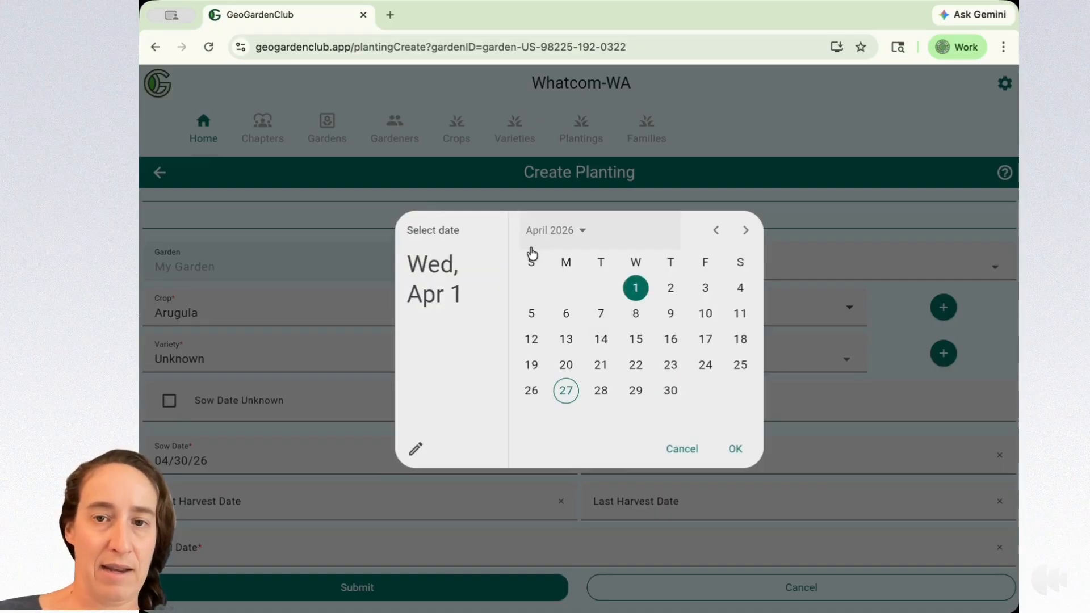
click(670, 391)
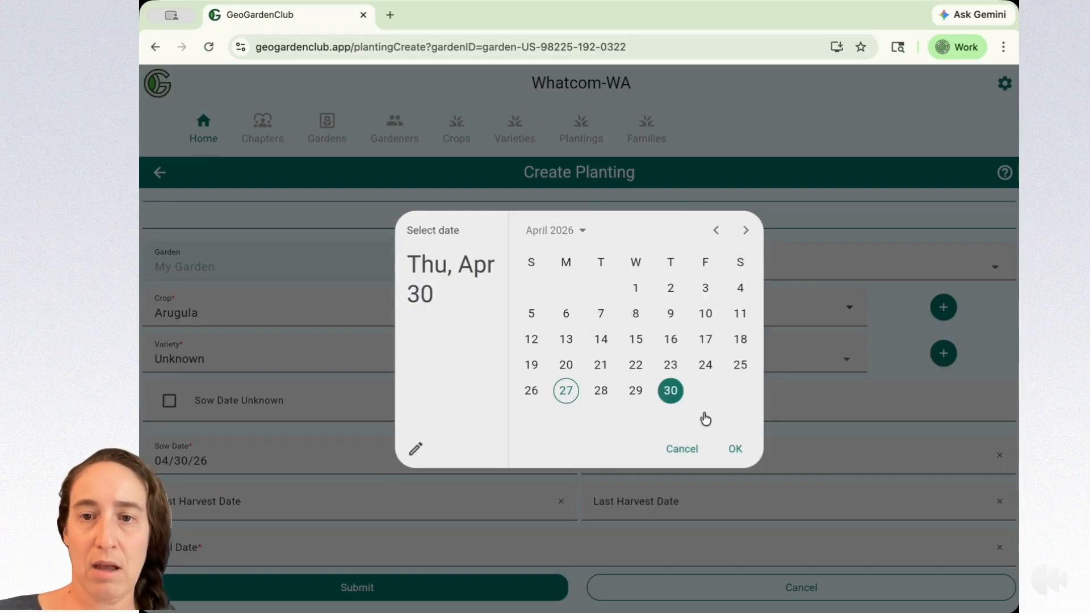
click(735, 448)
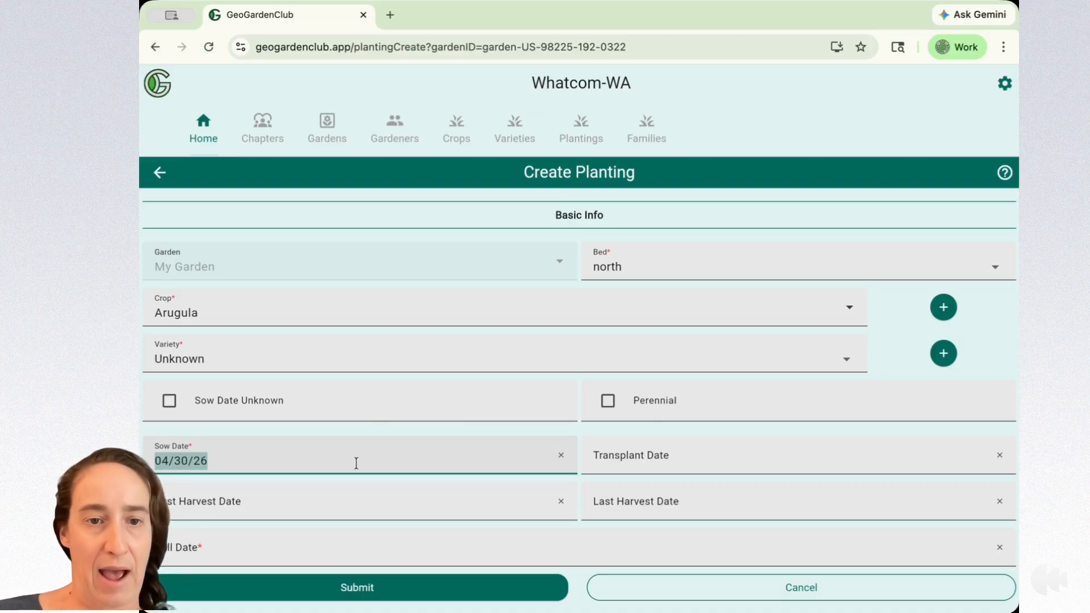
Set the planting's first harvest date to 05/30/26
click(357, 503)
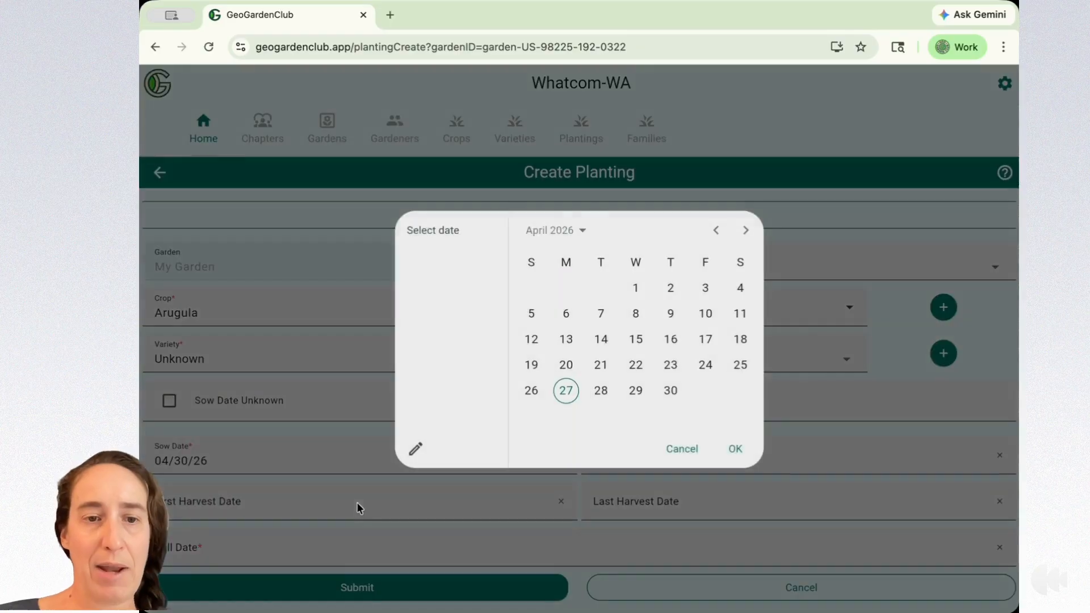
click(747, 234)
click(740, 391)
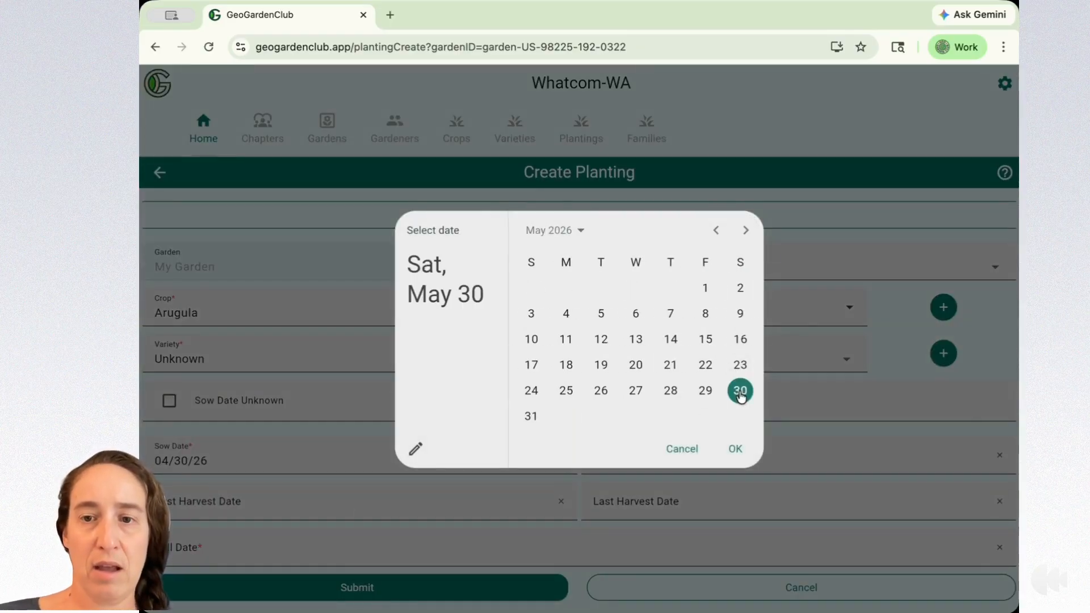
click(736, 453)
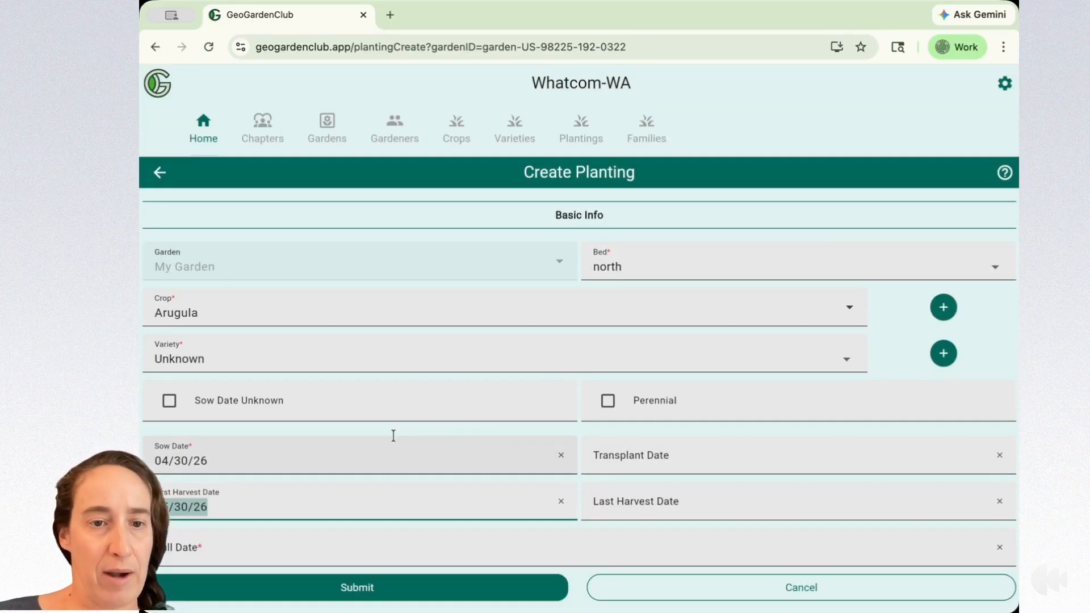
Set the planting's pull date to 06/27/26 and submit the new Arugula planting
click(344, 555)
click(742, 231)
click(743, 231)
click(738, 365)
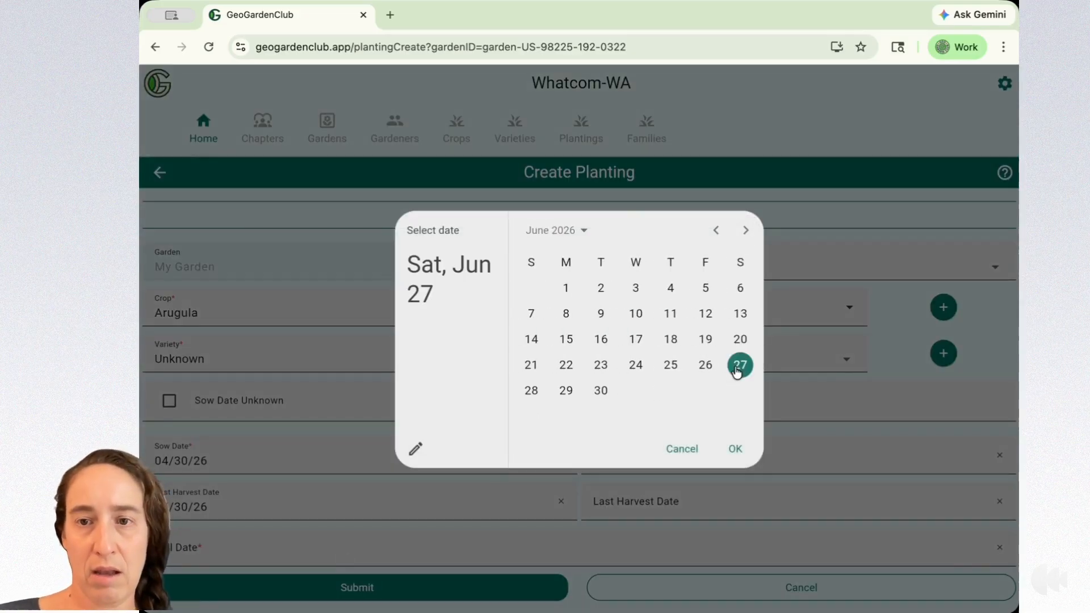
click(736, 450)
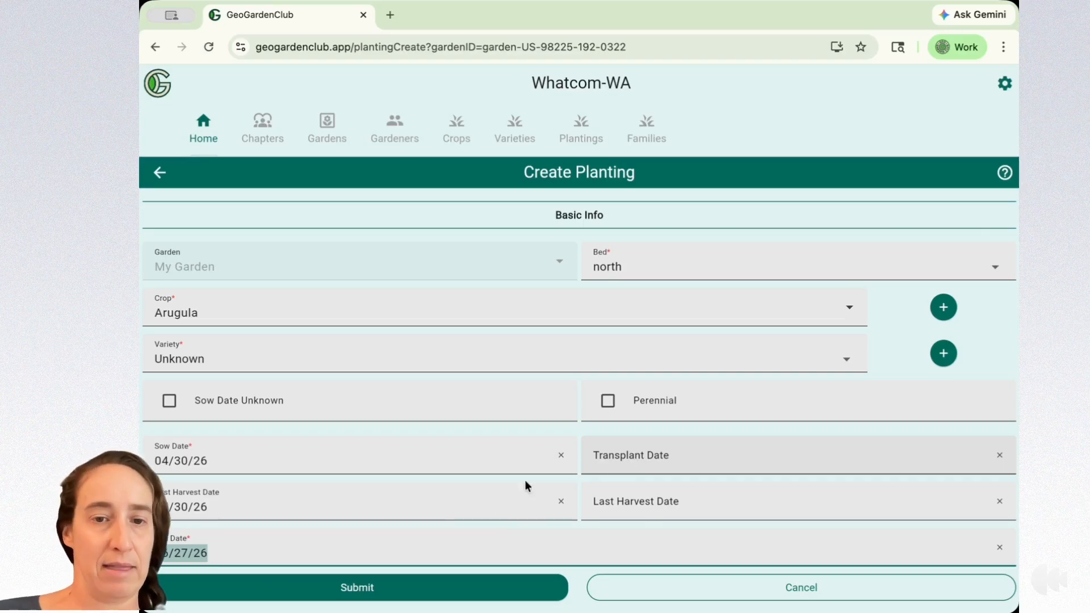
click(356, 587)
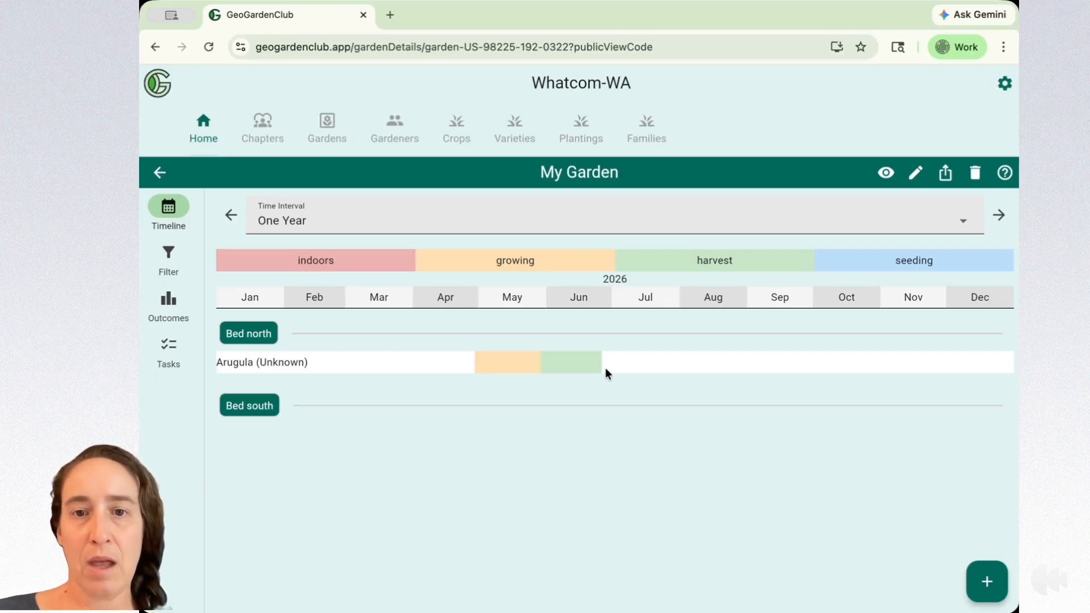
Copy the Arugula planting in the north bed as a second planting with the variety Rocket
click(577, 363)
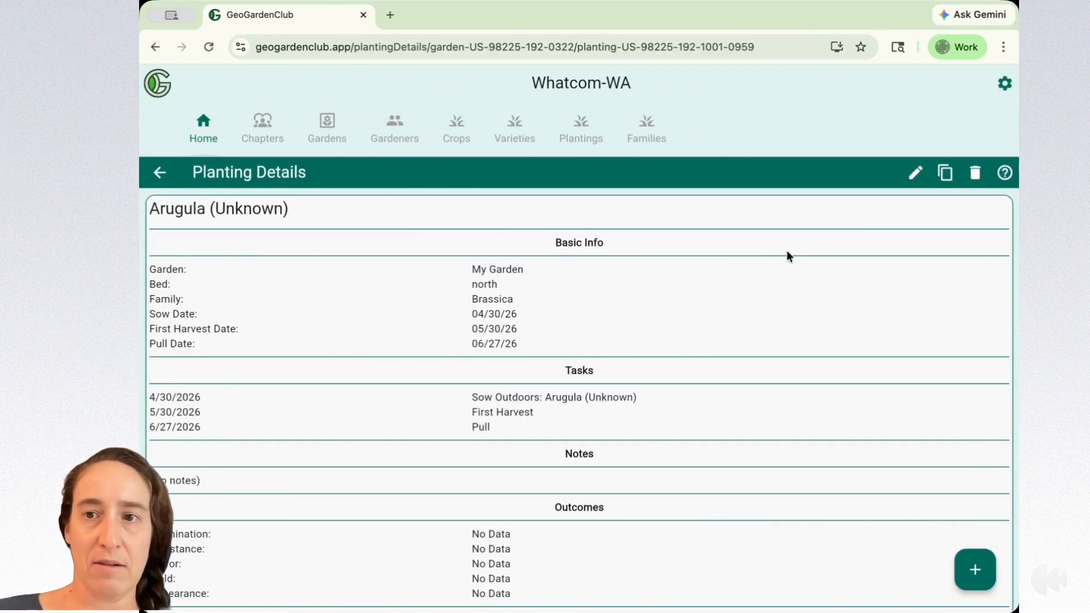
click(944, 172)
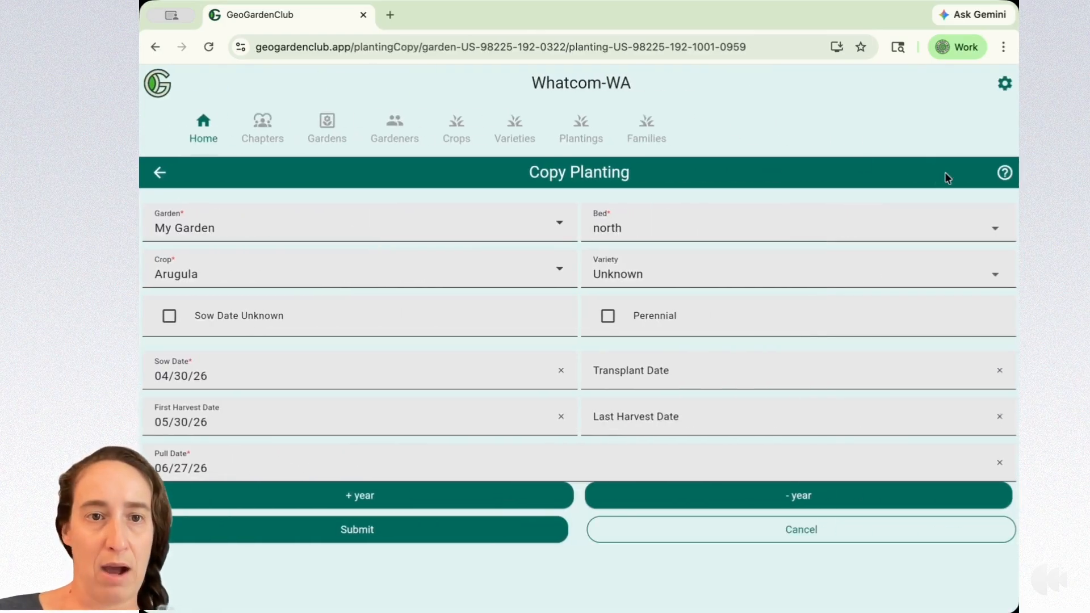
click(997, 278)
click(899, 203)
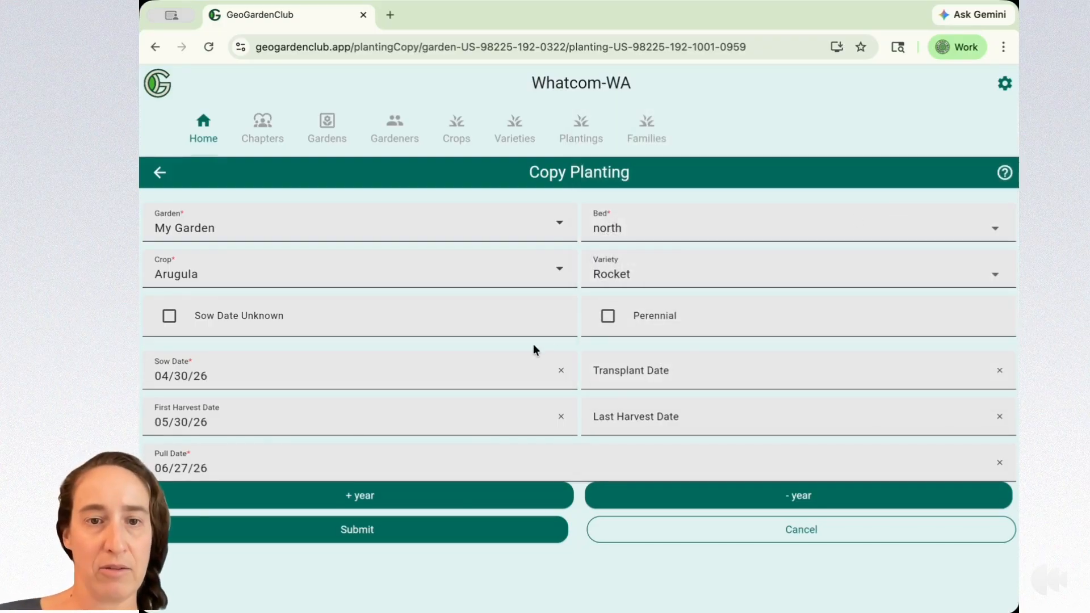
click(438, 536)
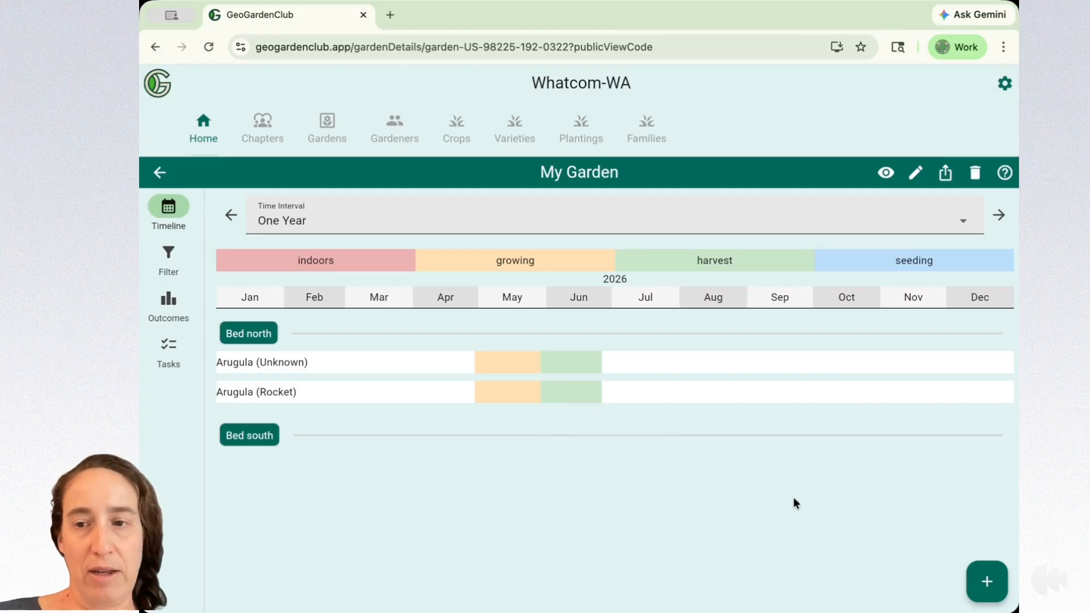
Start another new planting in My Garden and assign it to the south bed
click(987, 581)
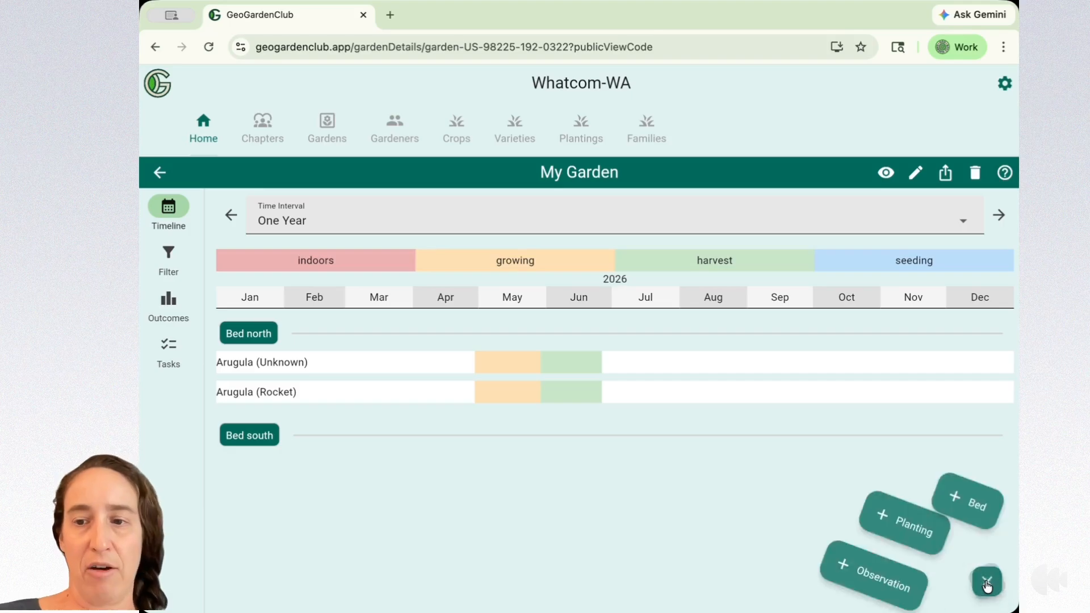
click(898, 507)
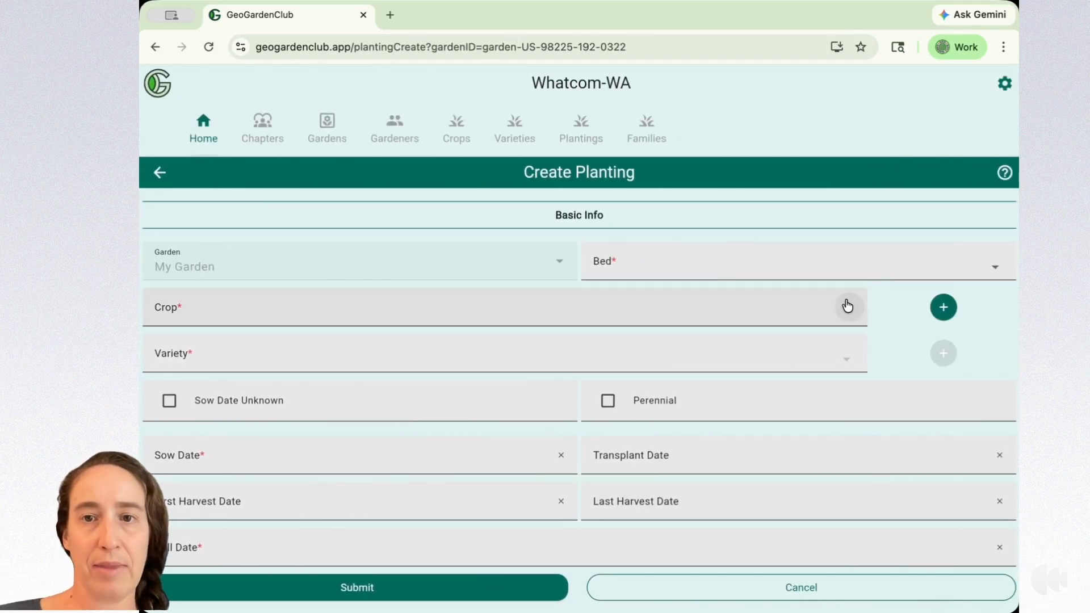
click(857, 264)
click(825, 305)
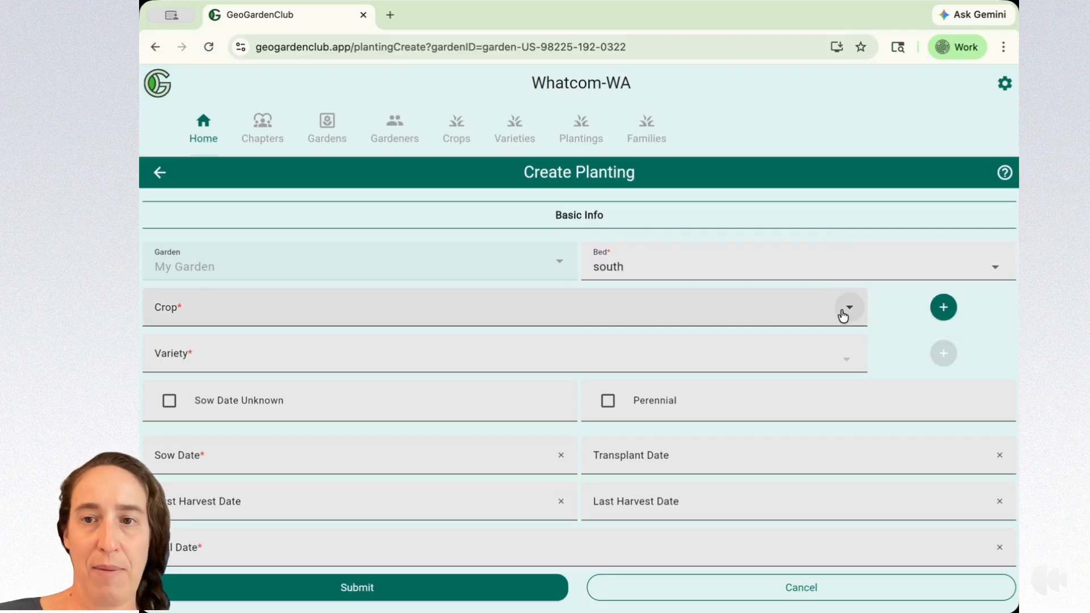
Choose Asparagus of the variety Jersey Knight for the planting and mark it as perennial
click(844, 312)
scroll(674, 458, down, 3)
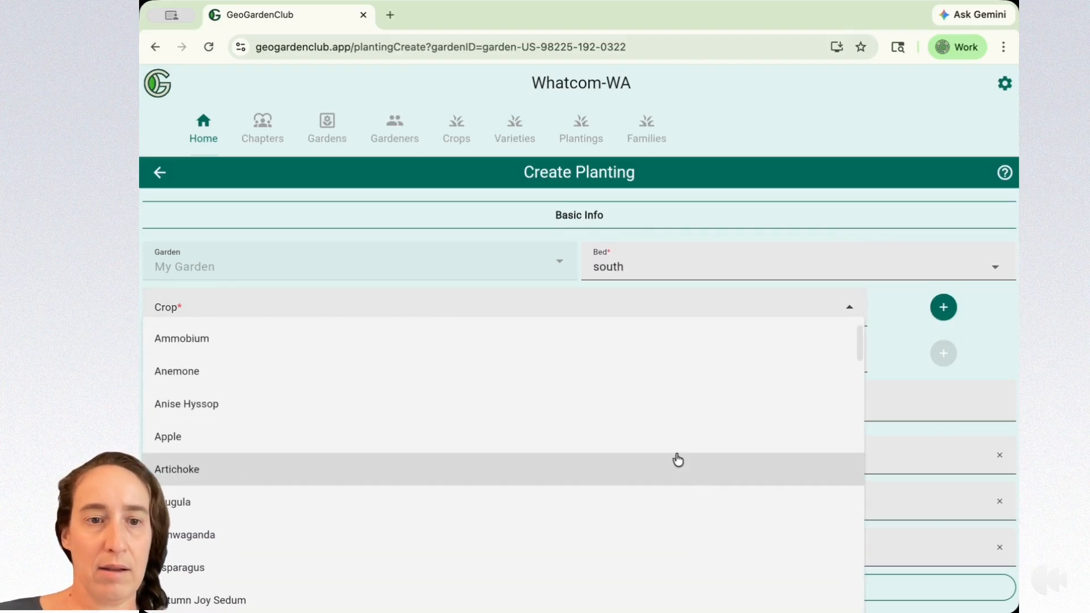
click(667, 532)
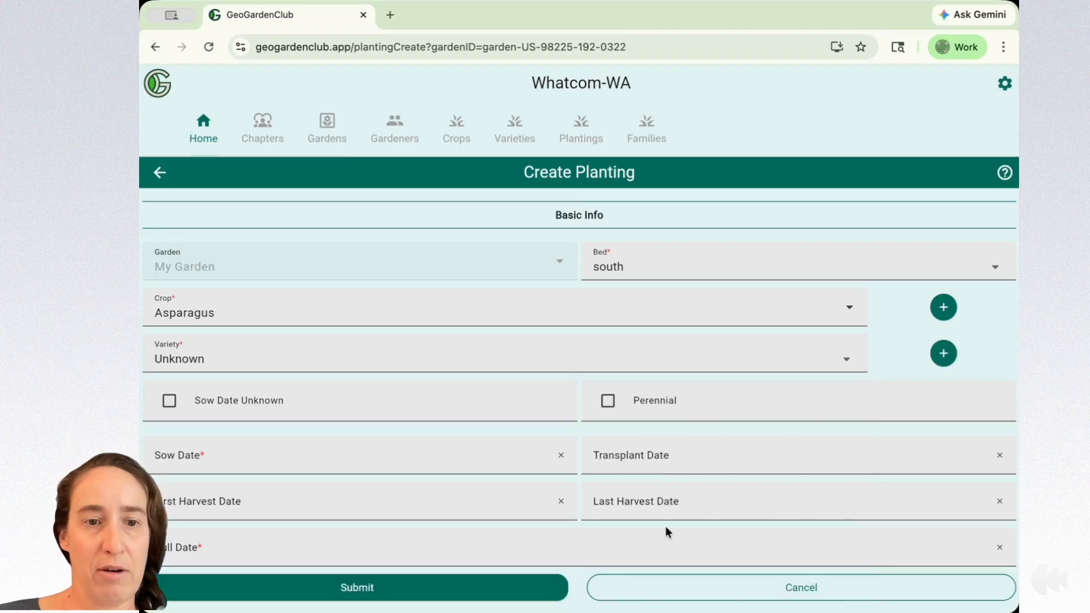
click(847, 361)
click(811, 230)
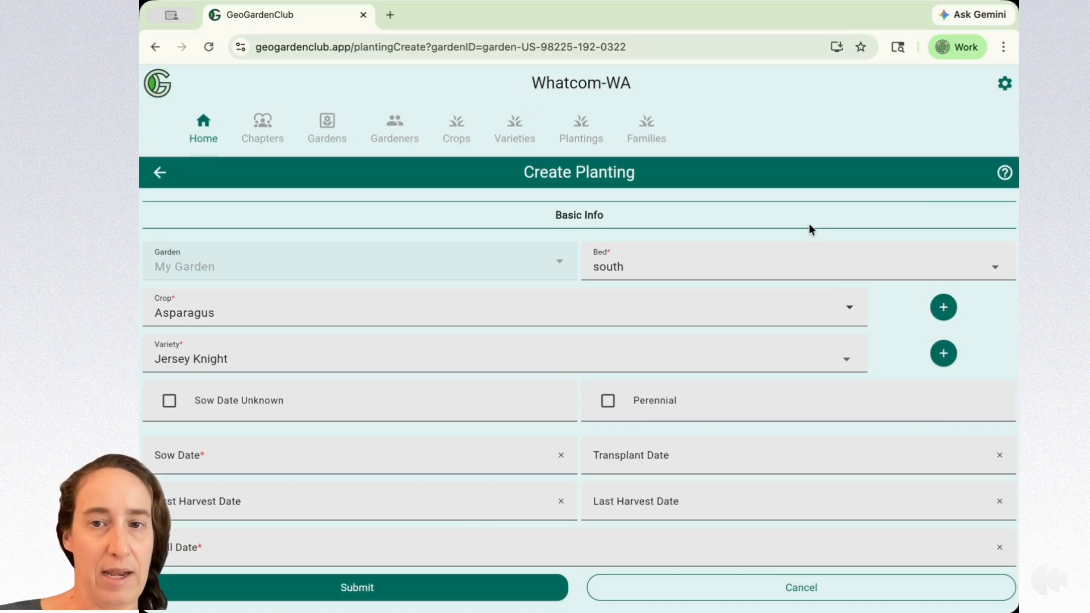
click(608, 401)
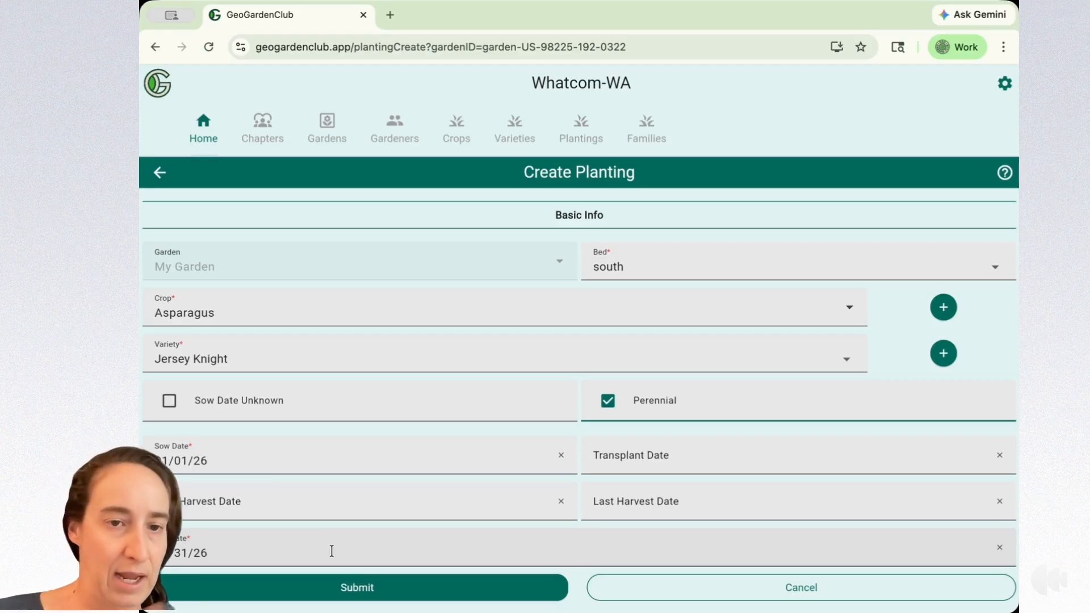
Set the Asparagus planting's first harvest date to 04/30/26
click(371, 499)
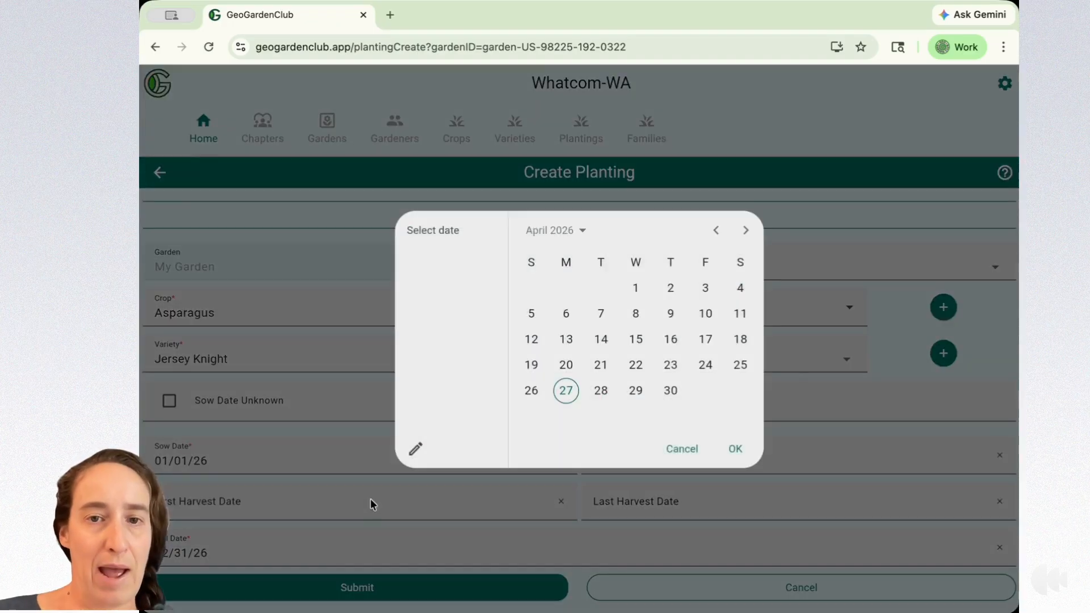
click(670, 391)
click(736, 448)
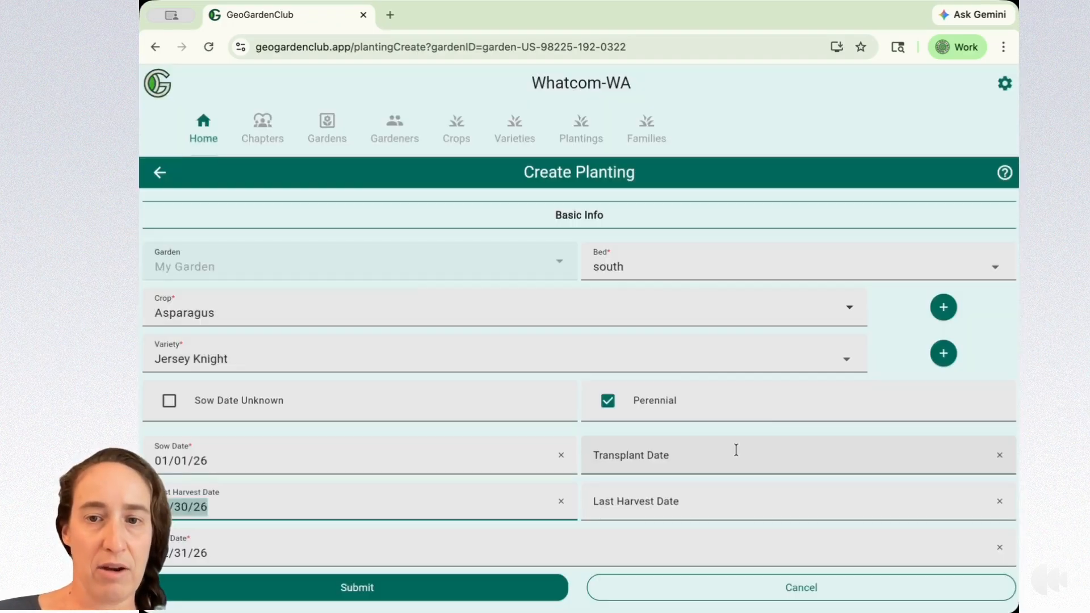
Set the Asparagus planting's last harvest date to 05/30/26 and submit the planting
click(729, 511)
click(746, 230)
click(741, 391)
click(735, 449)
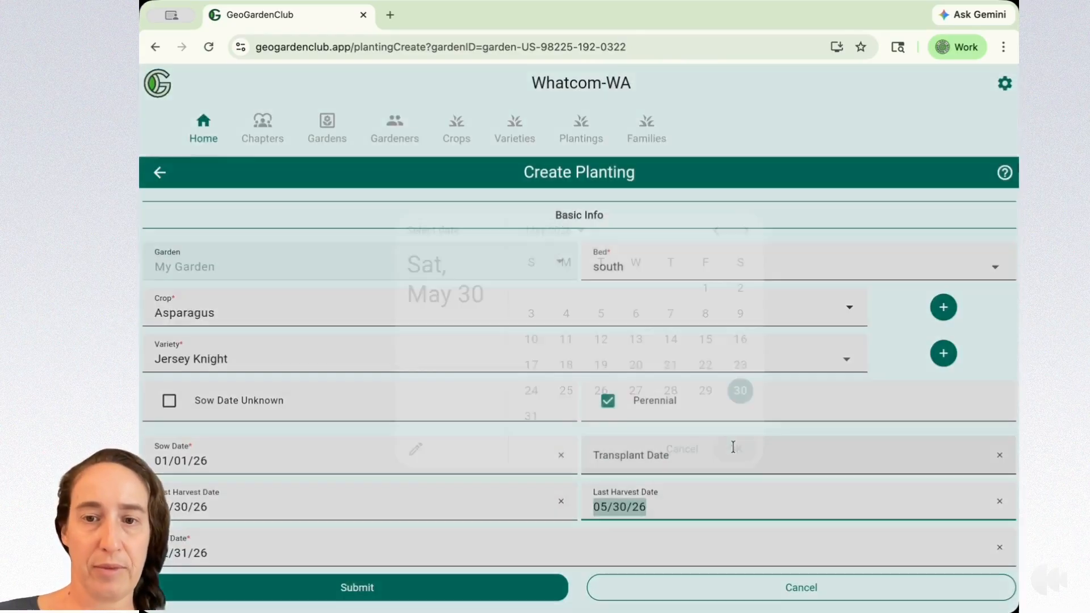
click(445, 588)
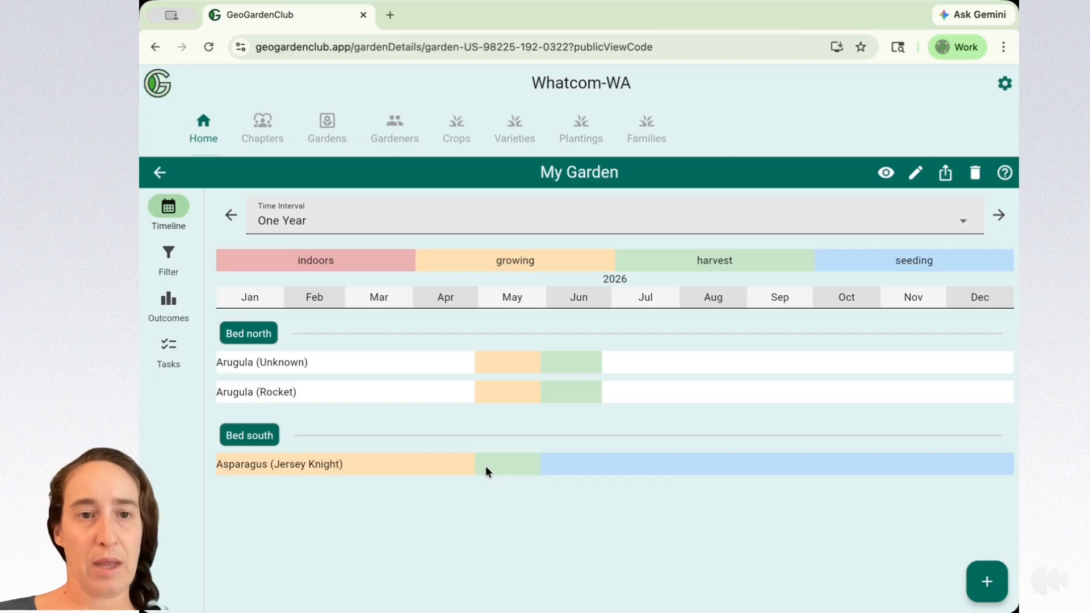
Show the task list of My Garden
click(169, 345)
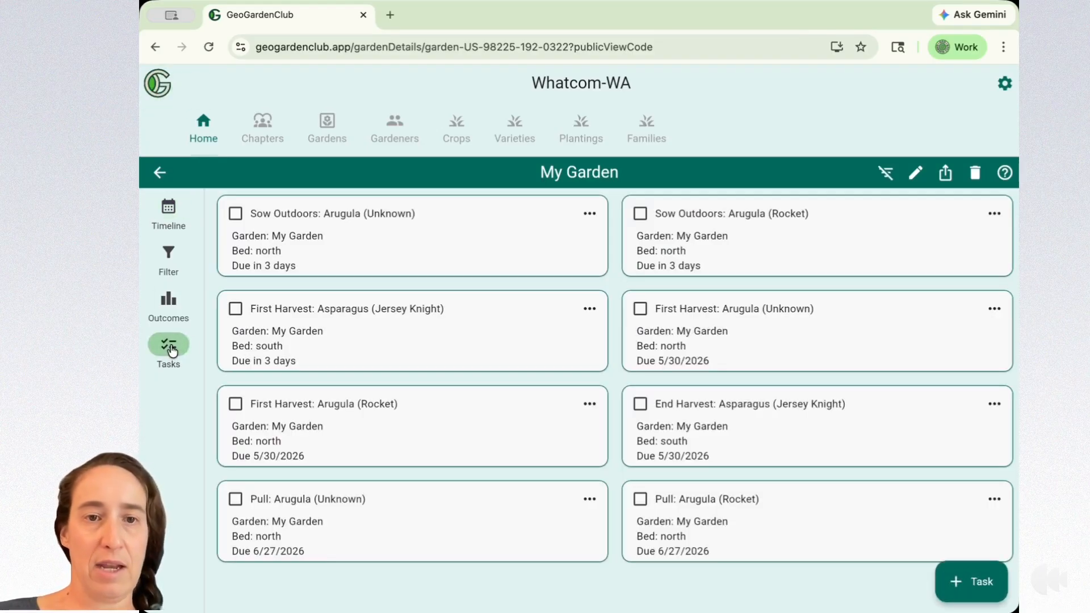